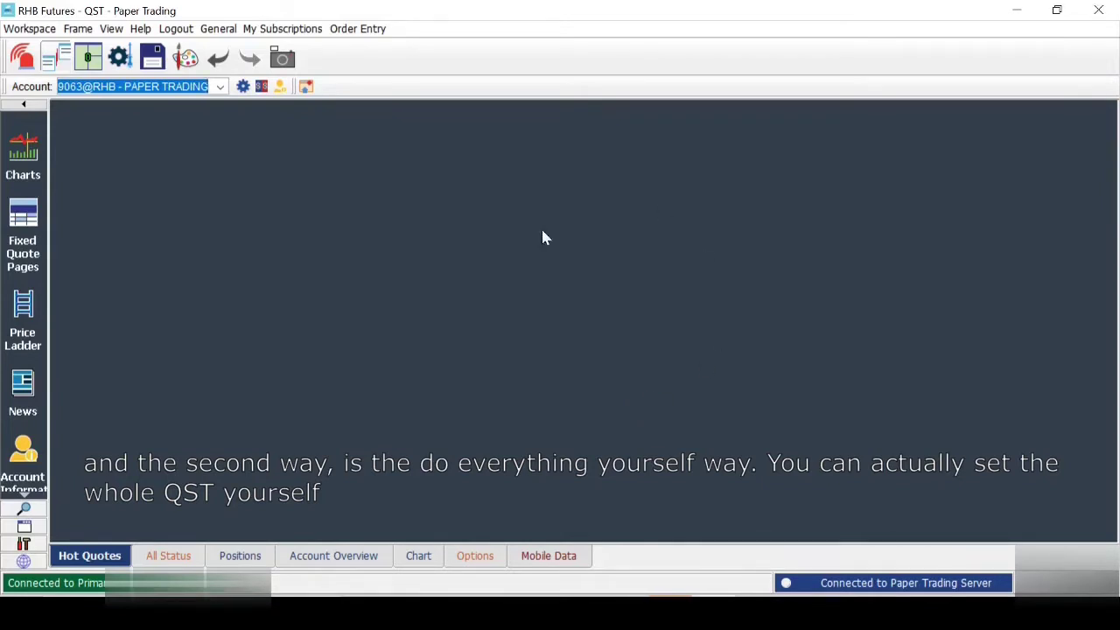
- Look through the All Status, Positions and Account Overview pages, ending back on the Hot Quotes page
left_click(188, 560)
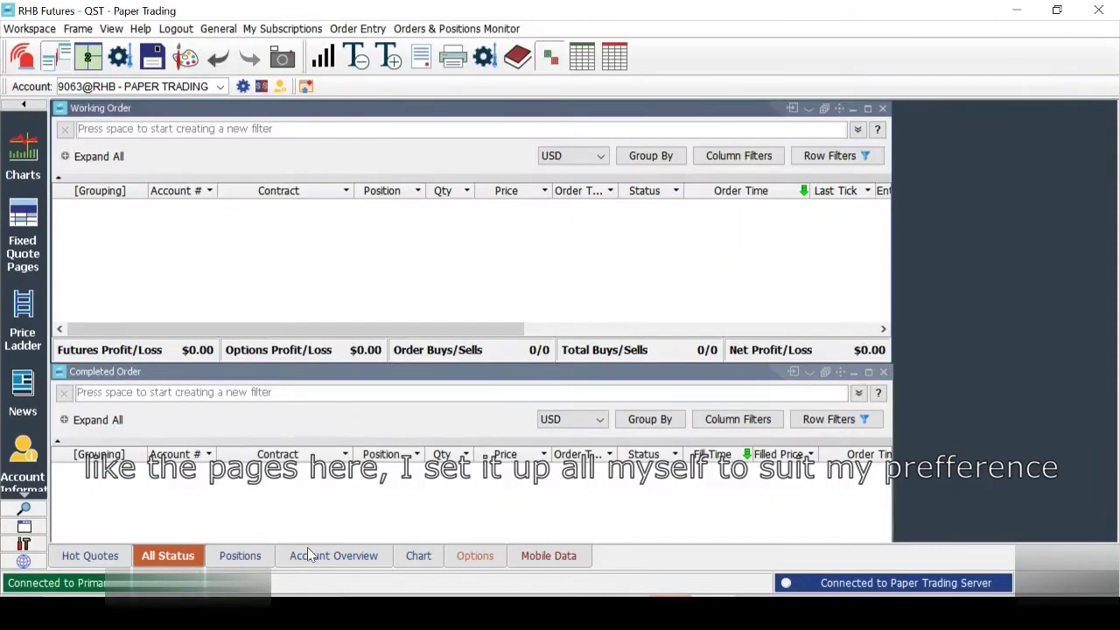
left_click(258, 558)
left_click(307, 560)
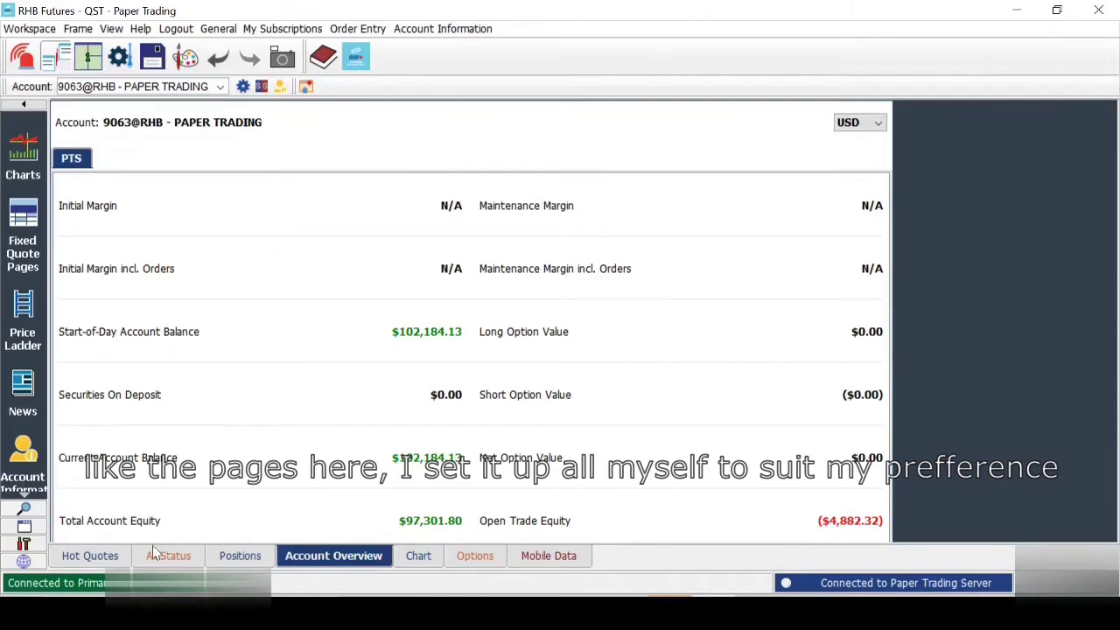
left_click(90, 555)
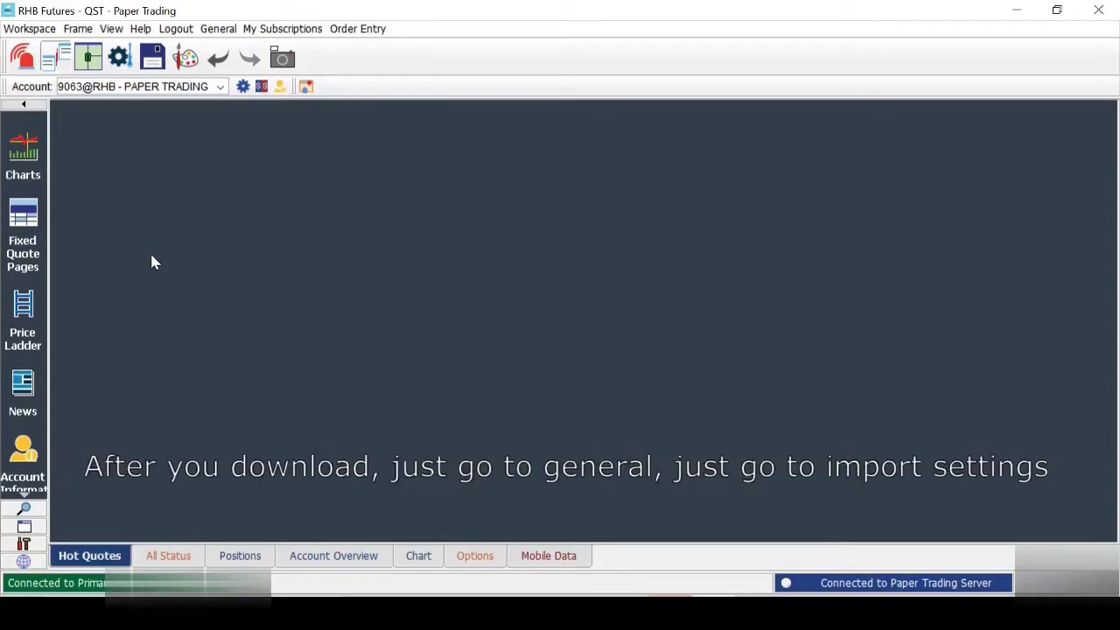
- Import the workspace settings from the file QST Settings for Client.zip on the Desktop
left_click(212, 29)
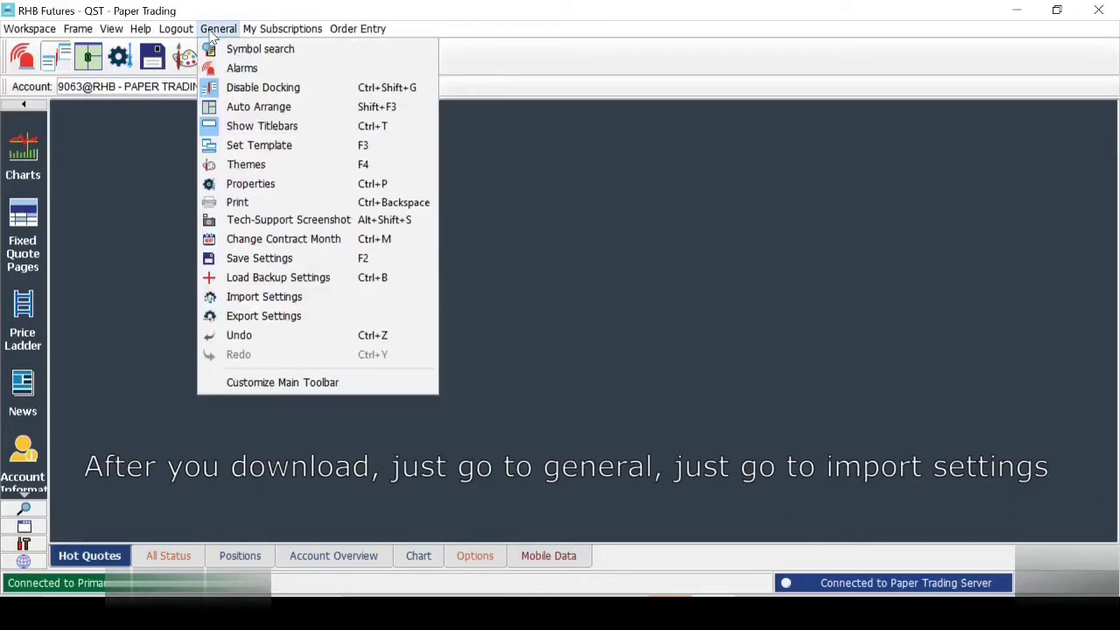
left_click(249, 301)
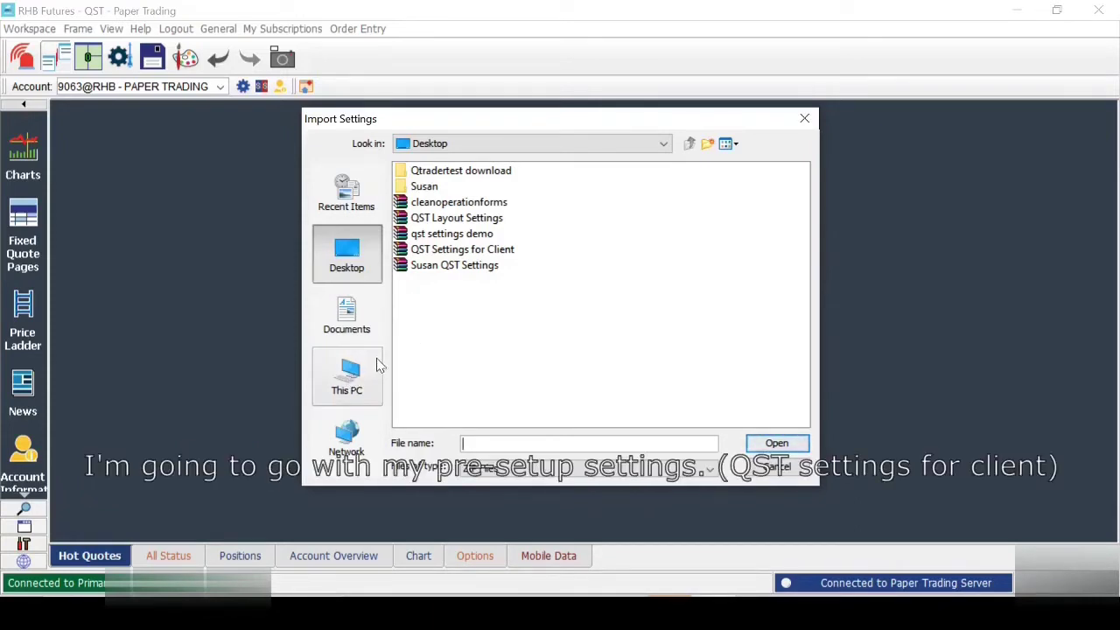
left_click(443, 253)
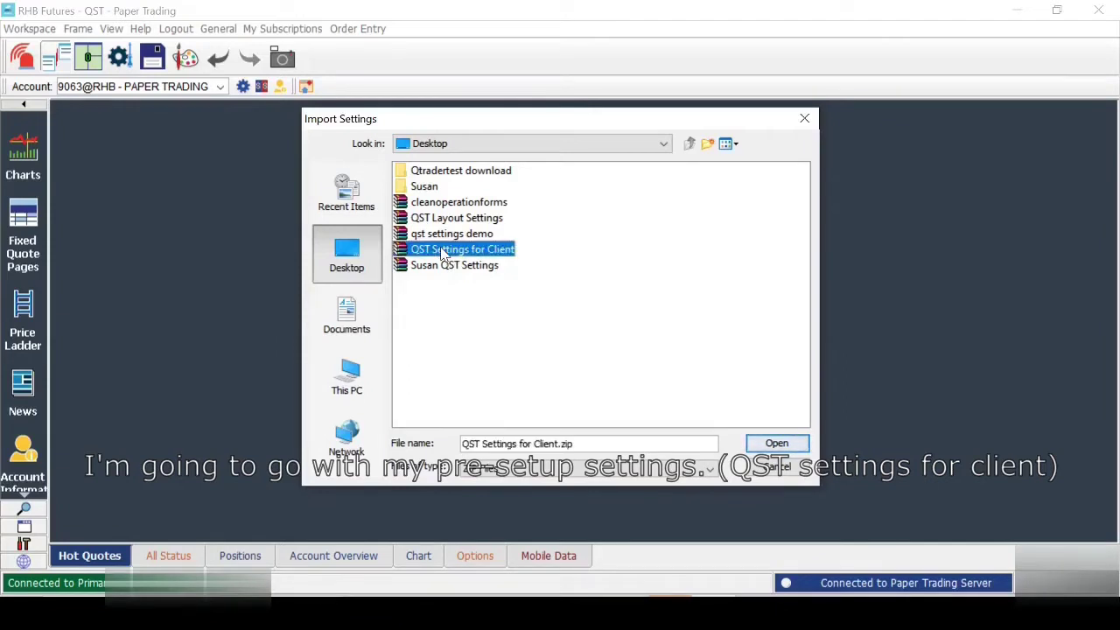
left_click(762, 442)
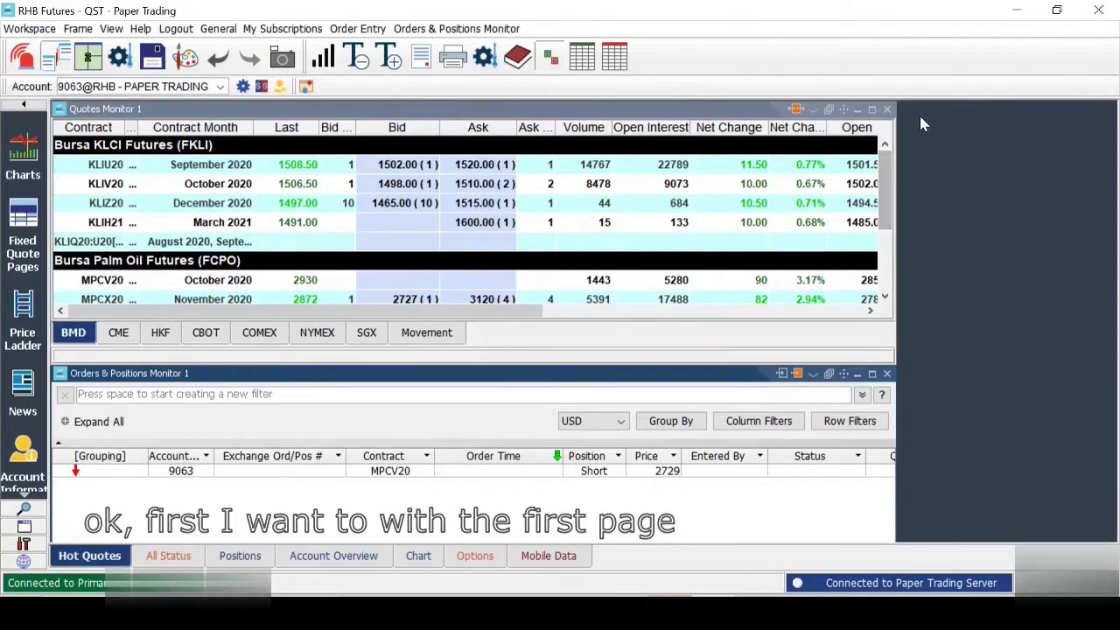
- Permanently delete the Quotes Monitor 1 and Orders & Positions Monitor 1 frames from the Hot Quotes page
left_click(887, 110)
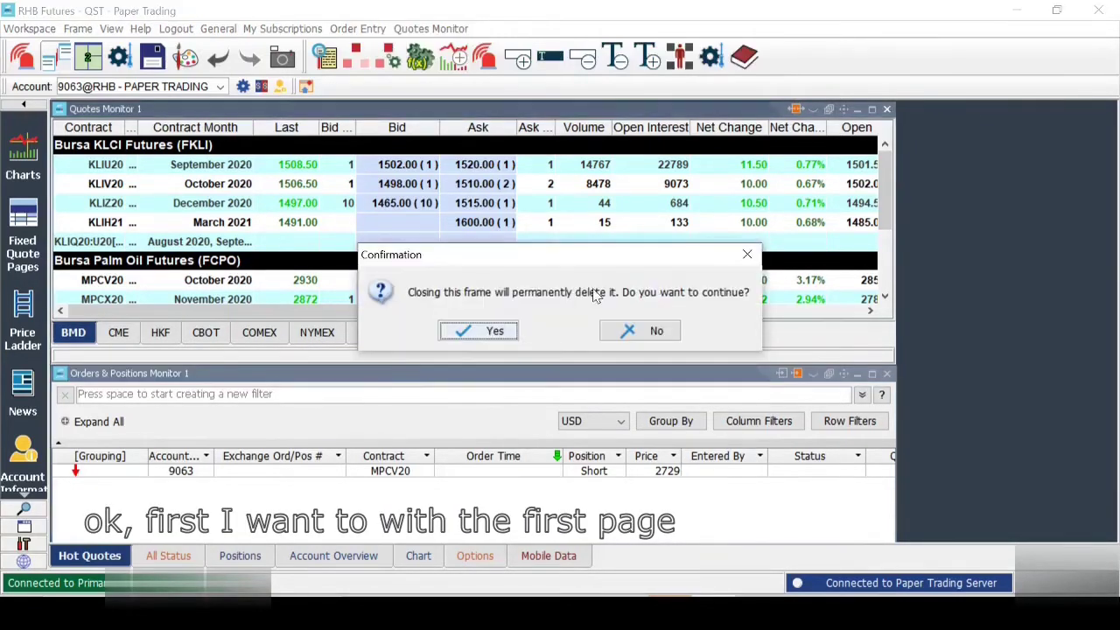
left_click(479, 331)
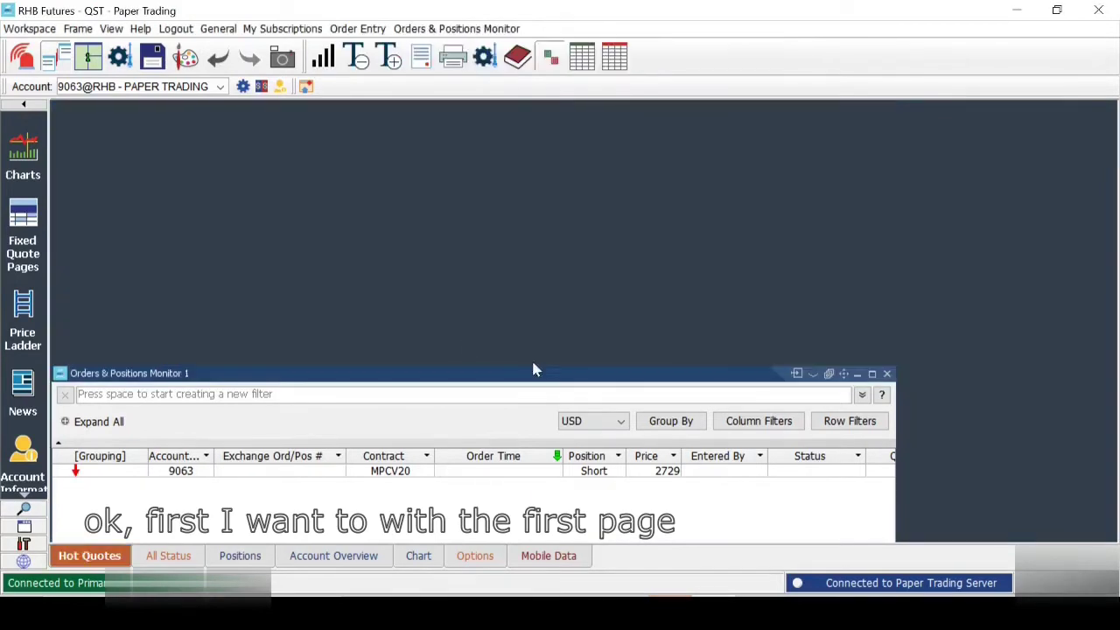
left_click(885, 374)
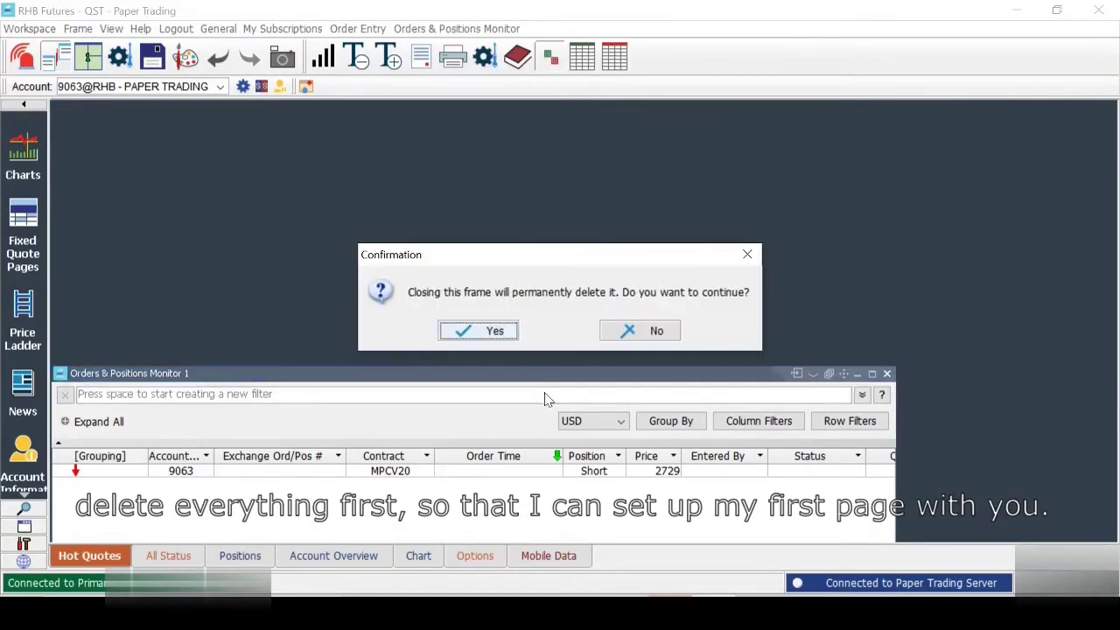
left_click(494, 333)
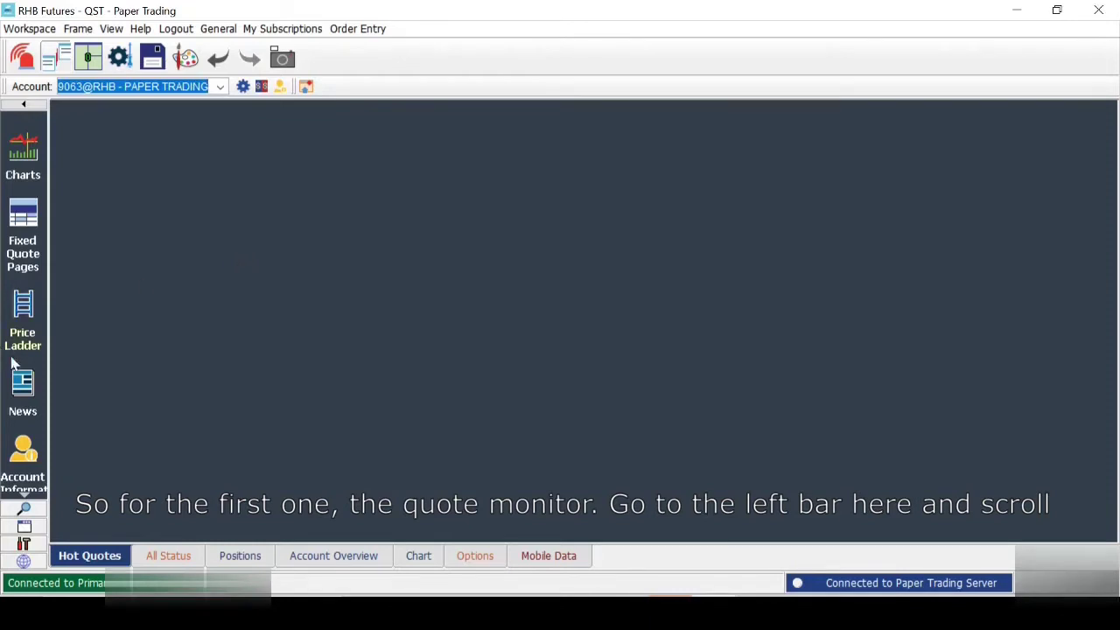
- Add a new blank Quotes Monitor to the Hot Quotes page
scroll(17, 369, "down", 5)
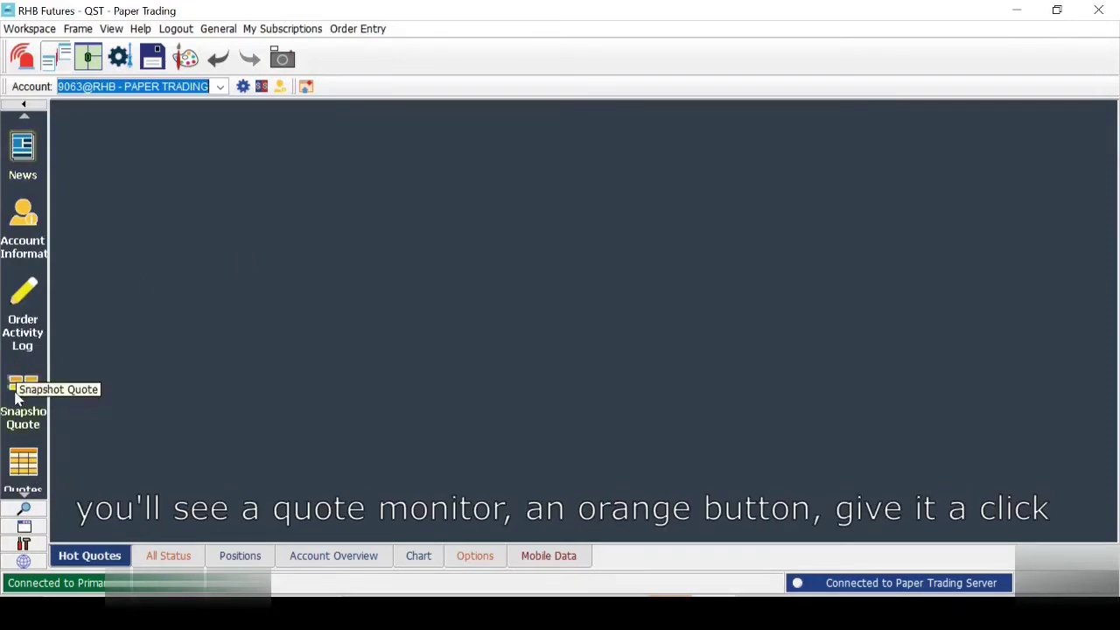
scroll(19, 385, "down", 1)
left_click(31, 386)
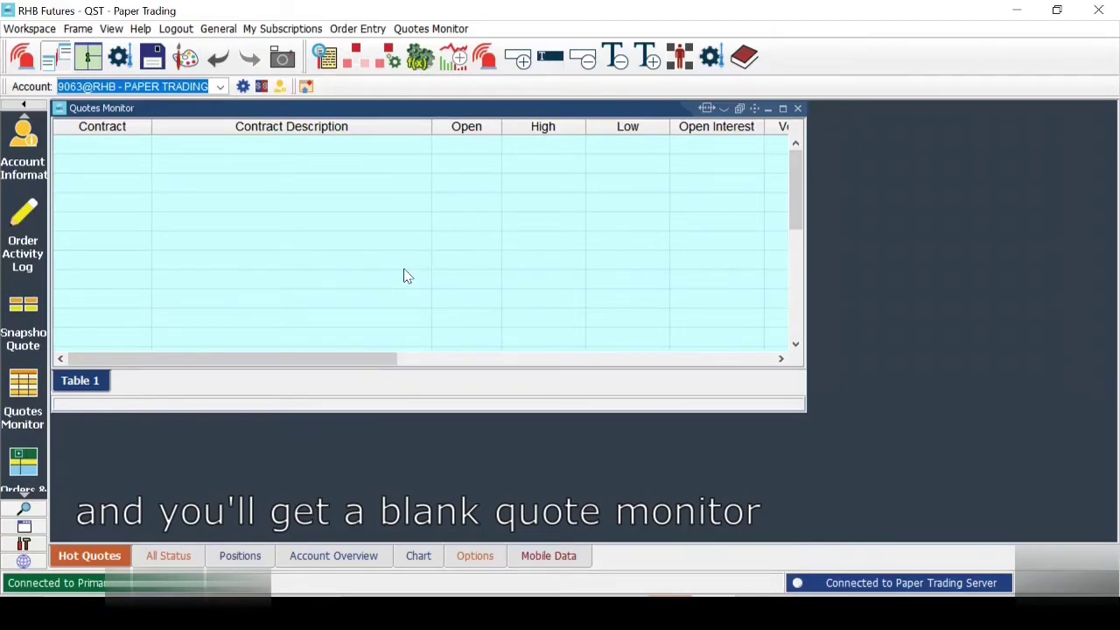
- Rename the quotes monitor's Table 1 tab as BMD
double_click(77, 383)
type("Malaysia")
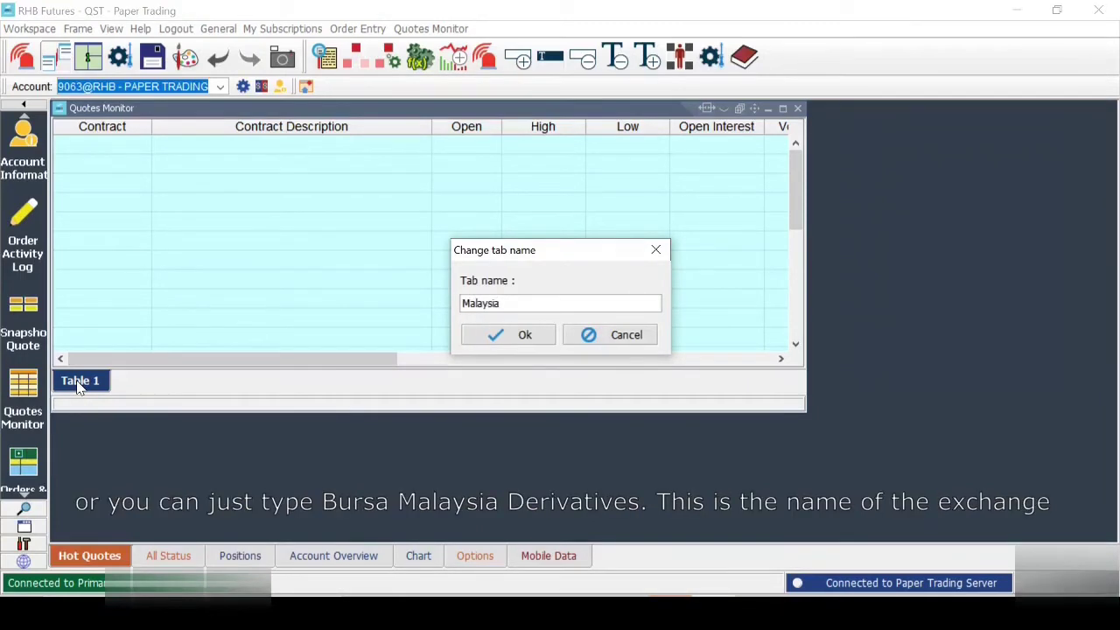
key("BackSpace")
key("BackSpace")
key("BackSpace")
key("BackSpace")
key("BackSpace")
key("BackSpace")
key("BackSpace")
key("BackSpace")
type("BMD")
left_click(496, 342)
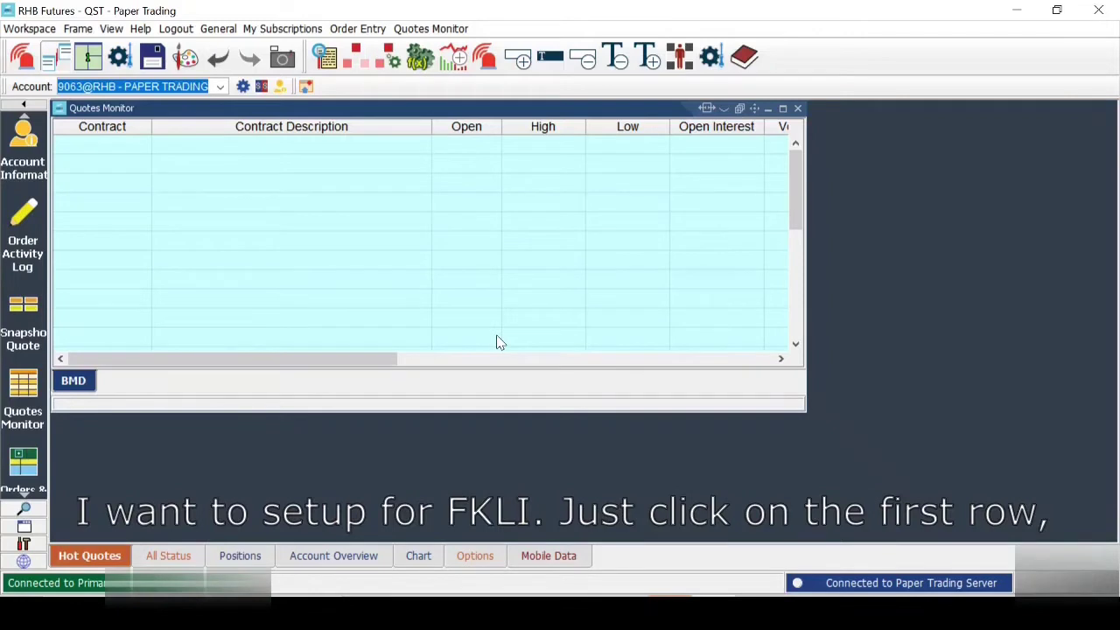
- Insert a titled line named FKLI in the first row of the BMD table
left_click(98, 145)
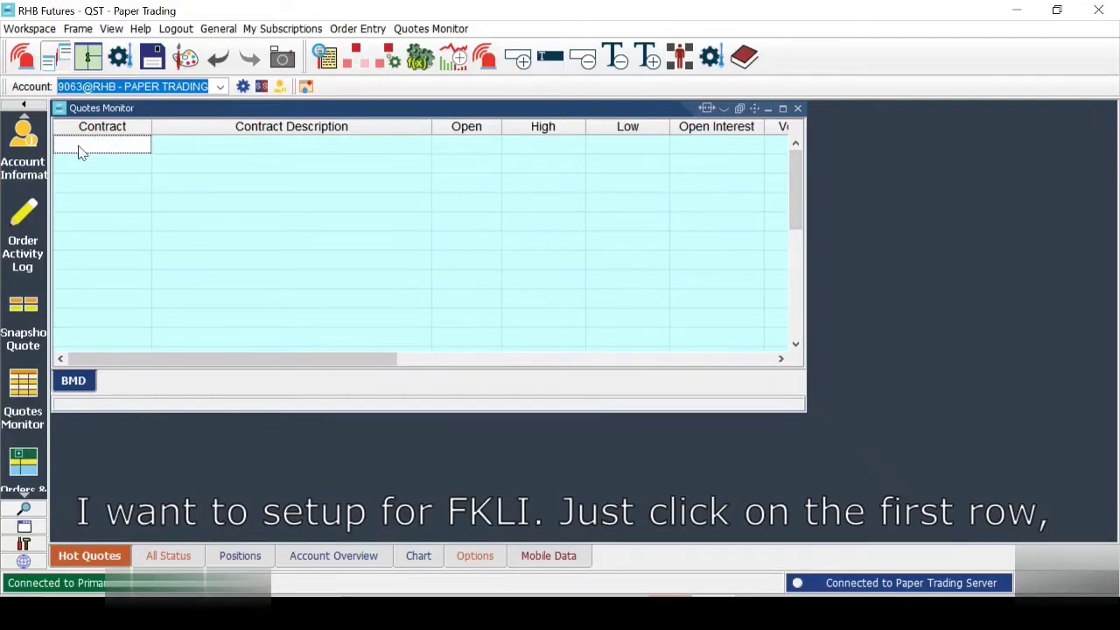
left_click(549, 61)
type("FKLI")
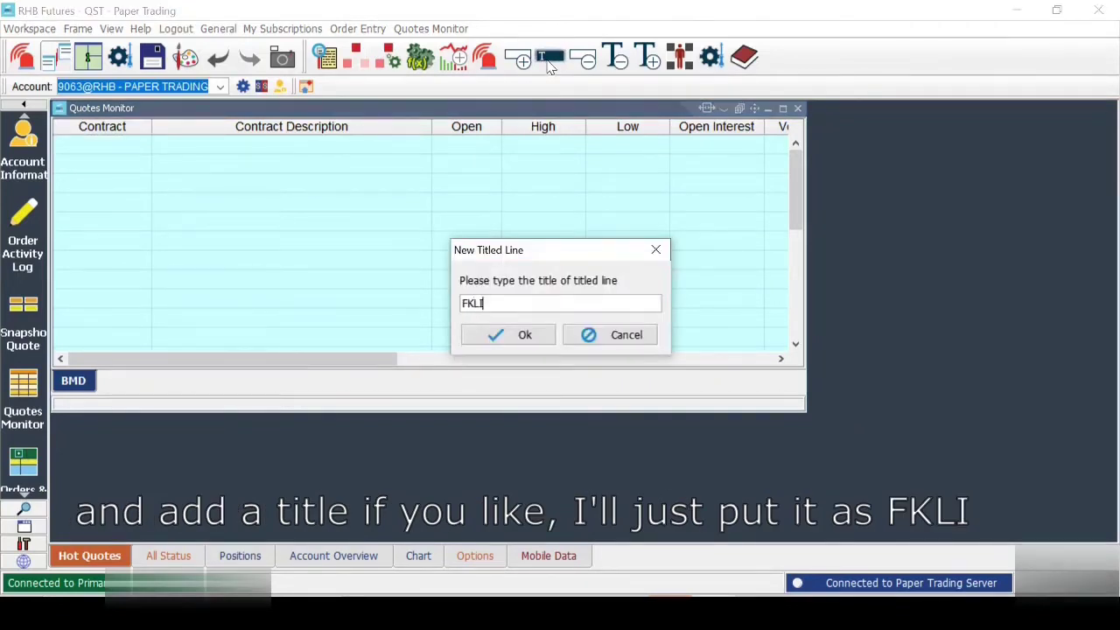
left_click(495, 338)
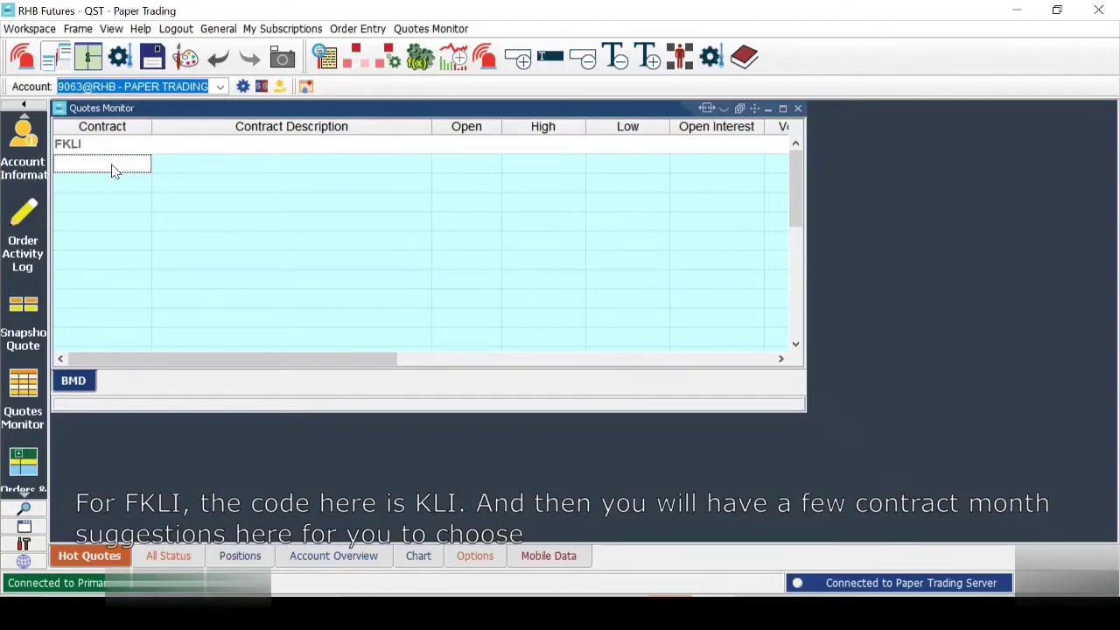
- Add the first two FKLI contract months under the FKLI title using the rolling codes kli1- and kli2-
type("kli")
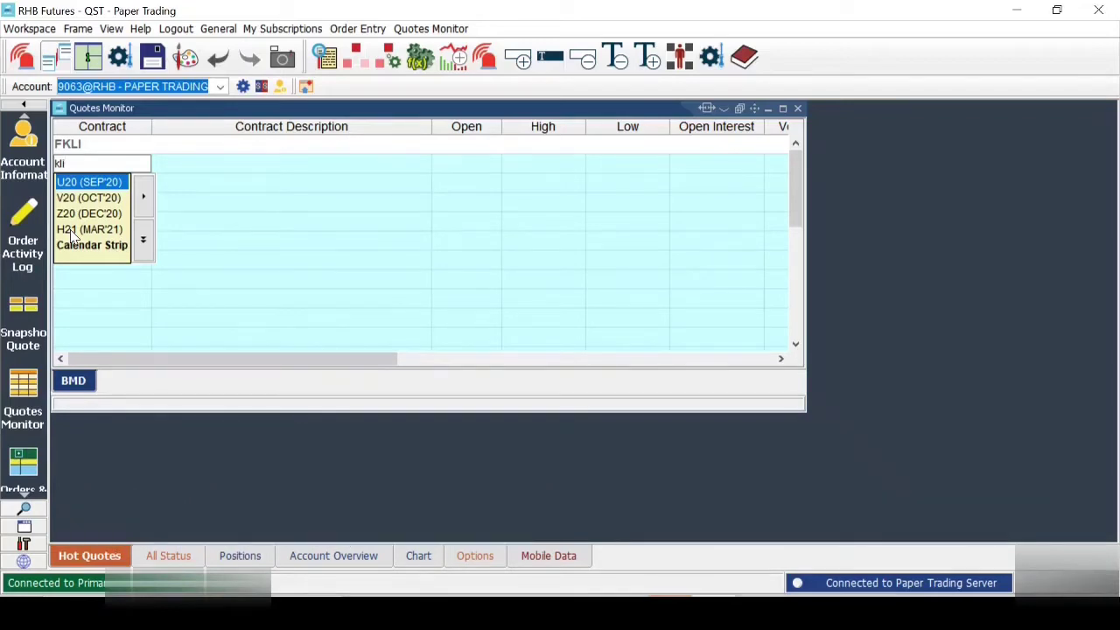
type("1-")
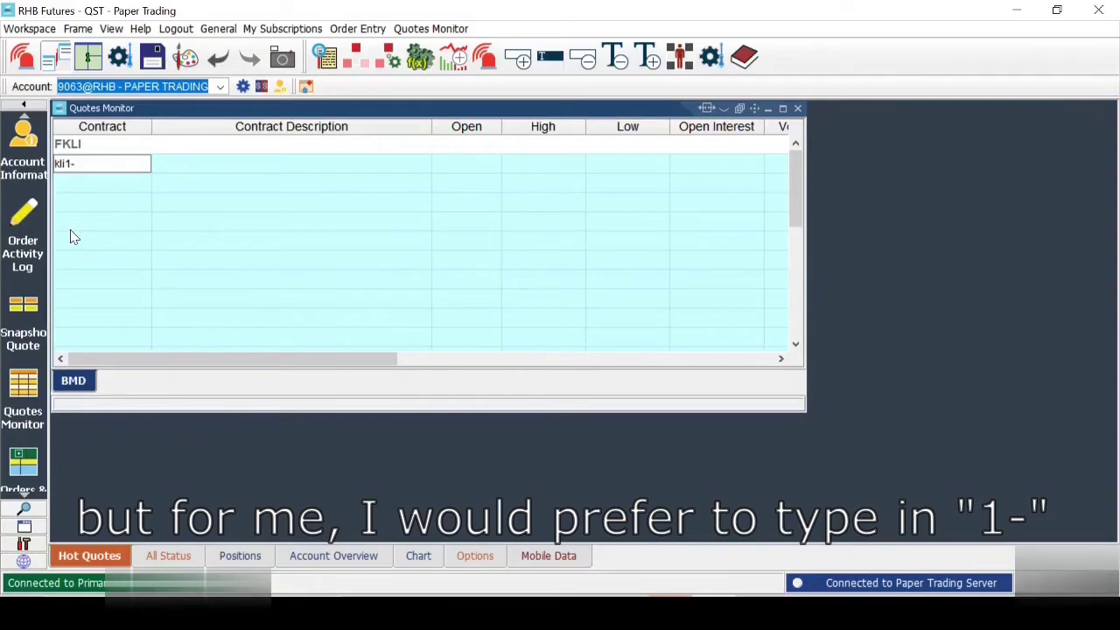
key("Return")
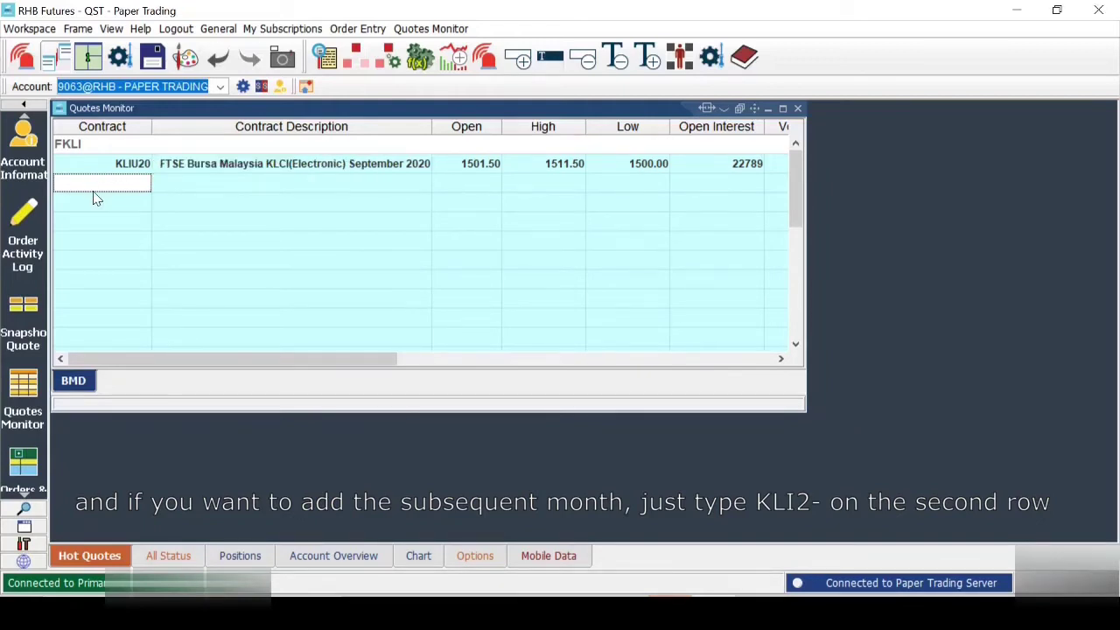
type("kli2-")
key("Return")
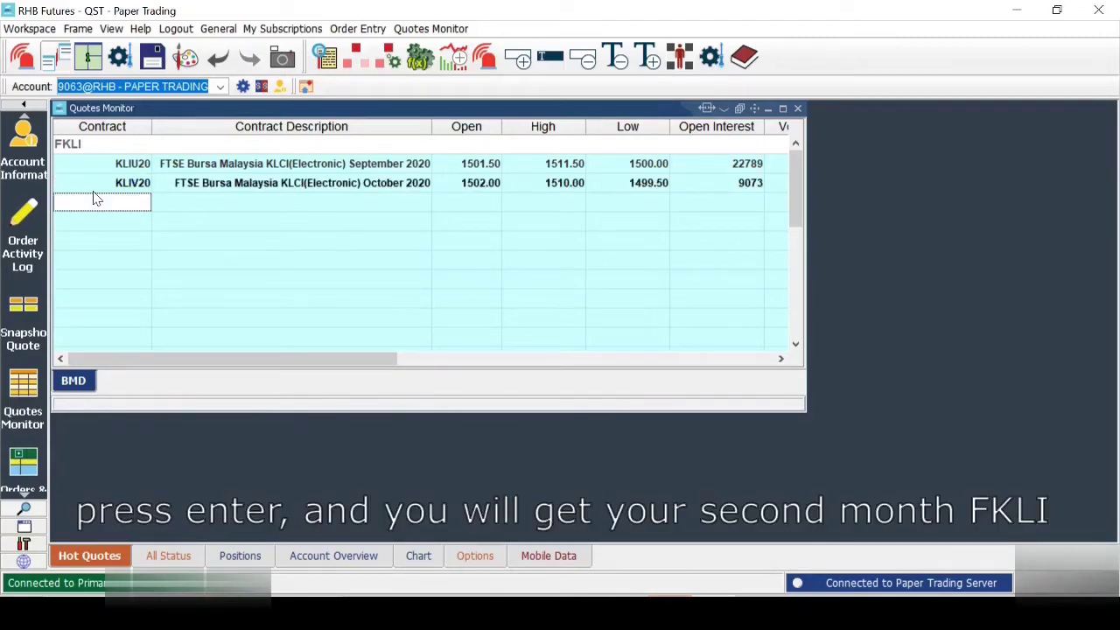
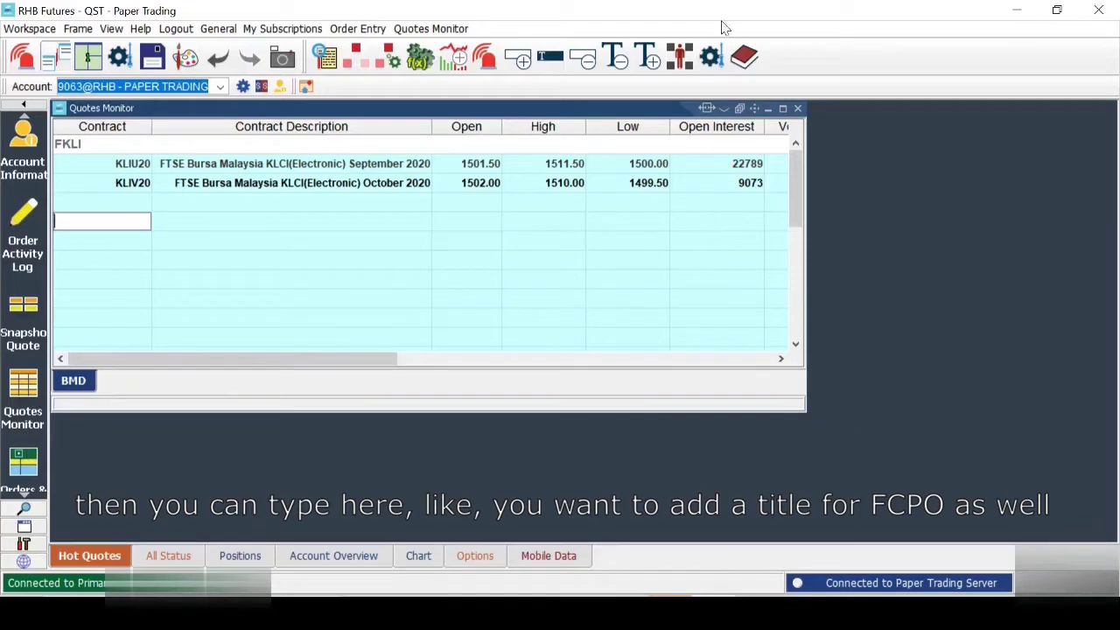
- Insert a titled line named palm oil below the FKLI contracts, leaving one empty row between them
left_click(549, 58)
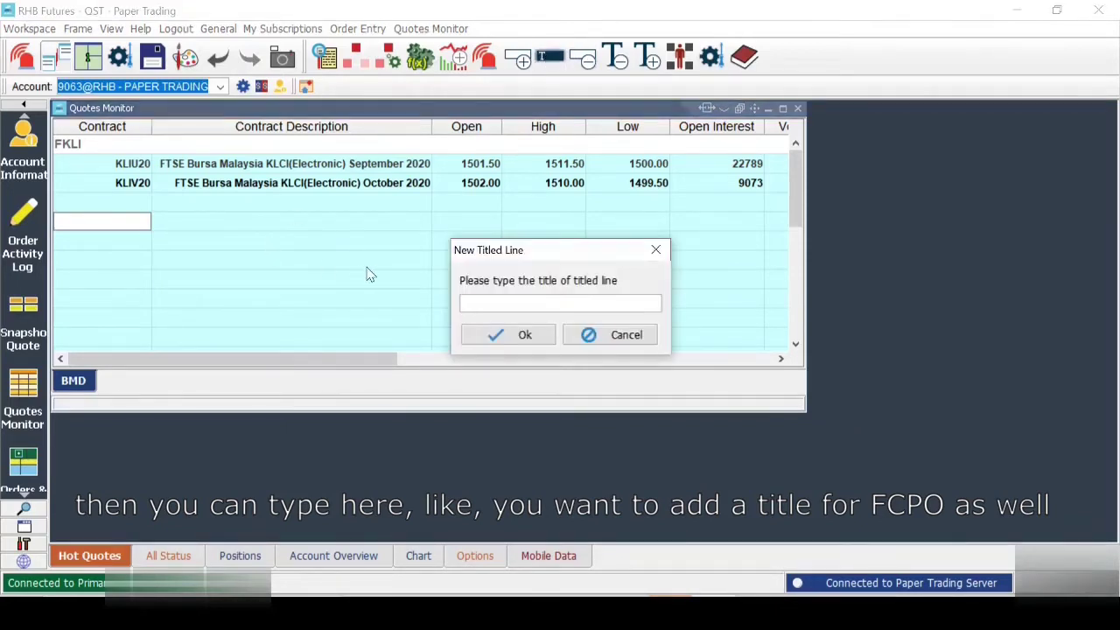
type("f")
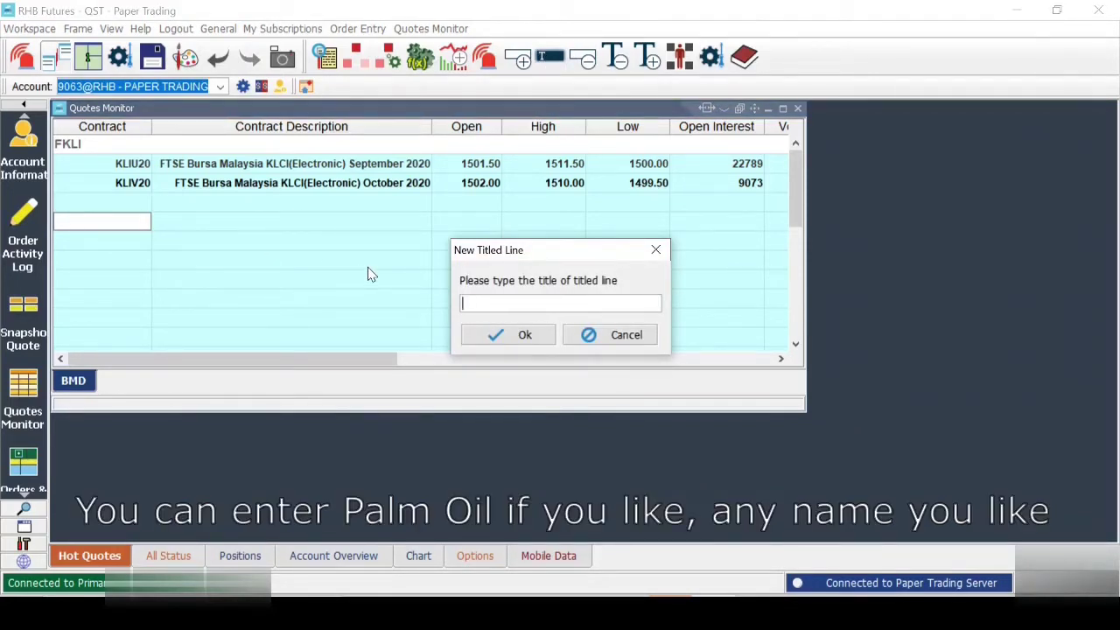
type("palm oil")
left_click(487, 333)
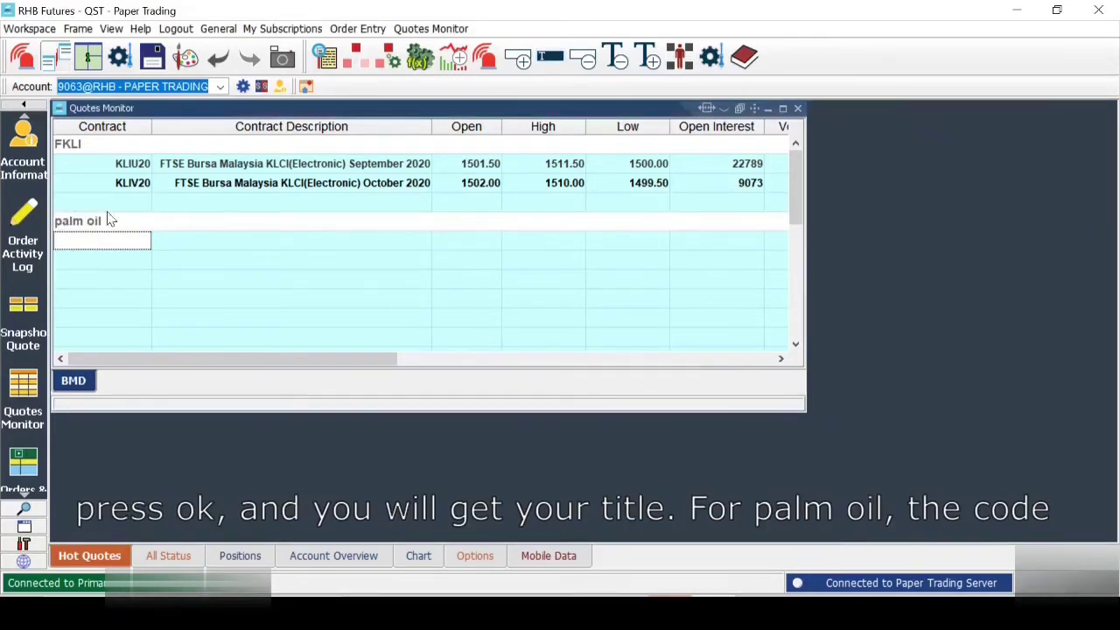
- Add the mpc contract for Z20 (DEC'20) in the row under the palm oil title
left_click(73, 248)
type("mpc")
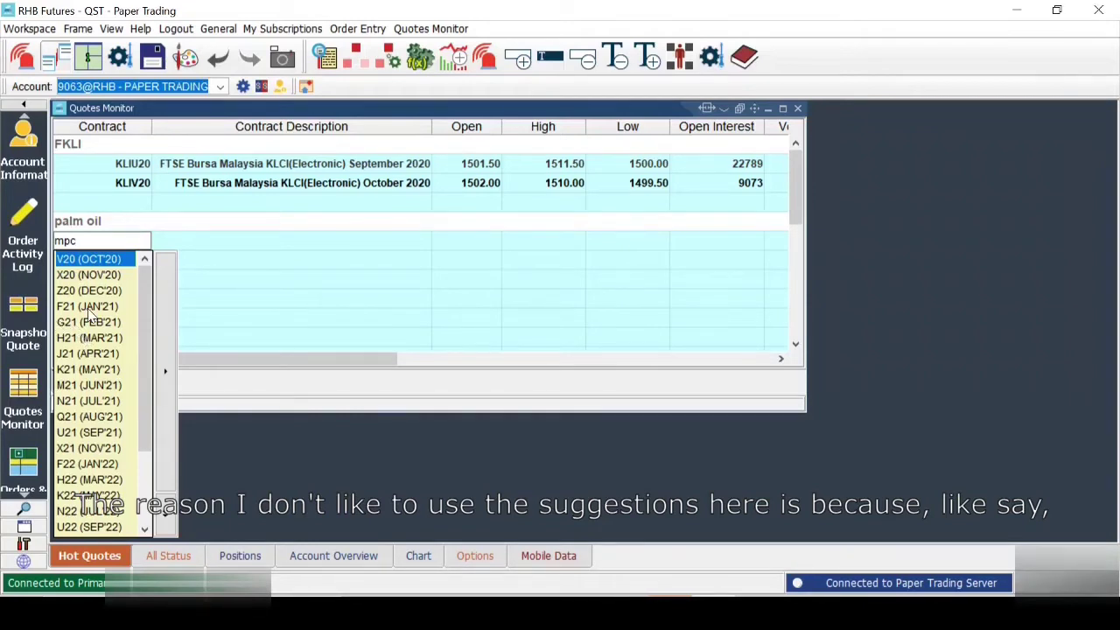
left_click(84, 292)
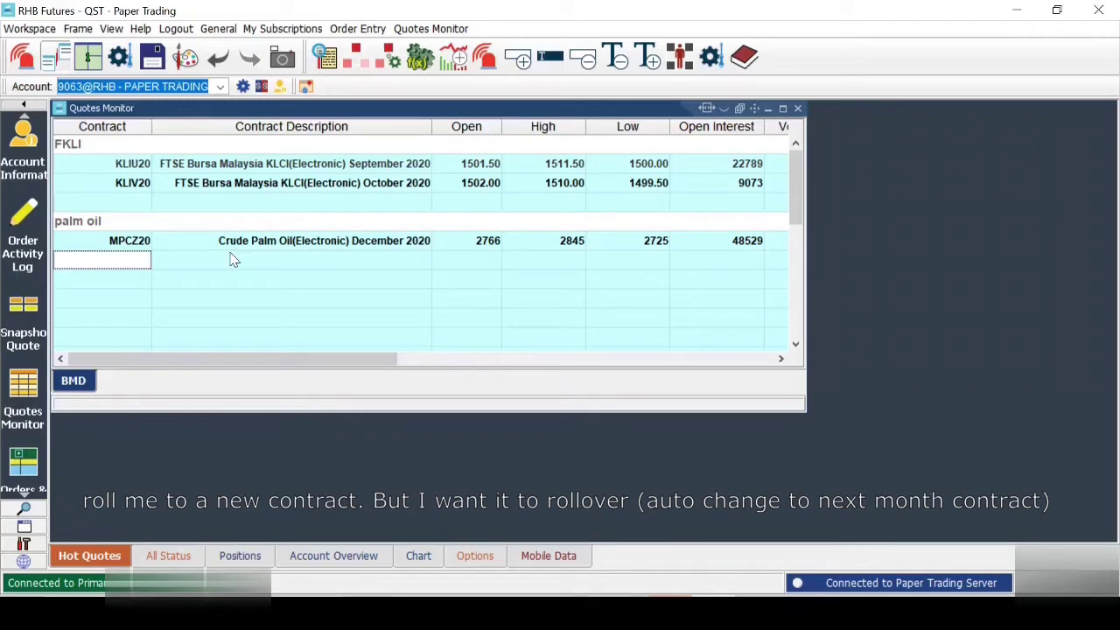
- Replace the contract under the palm oil title with mpc1-, and add mpc2-, mpc3- and mpc4- in the rows below it
double_click(122, 240)
type("m")
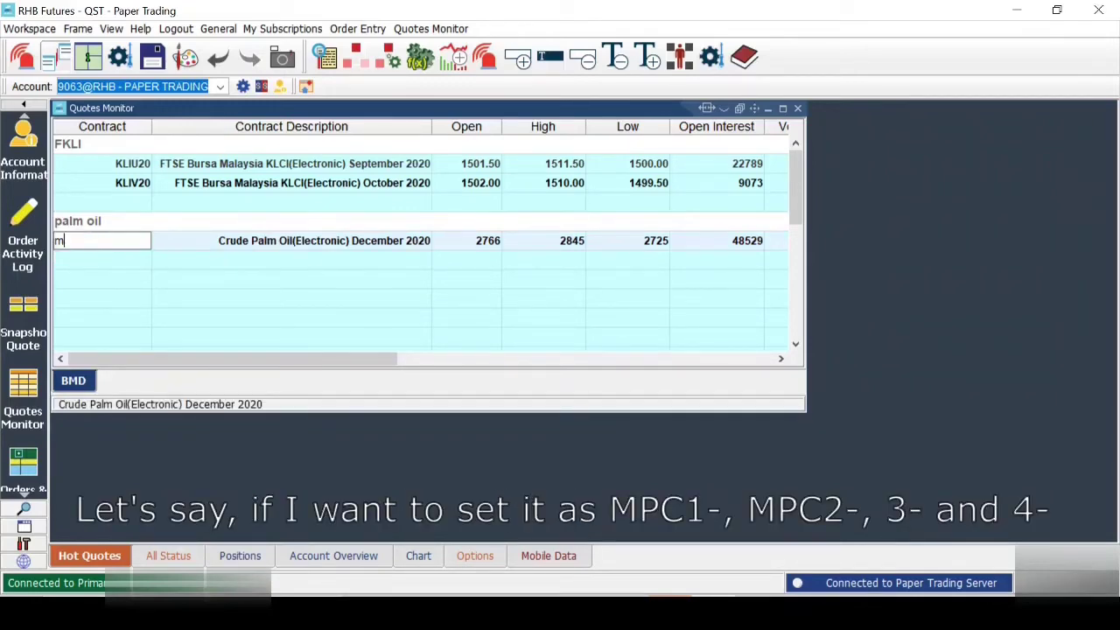
type("pc")
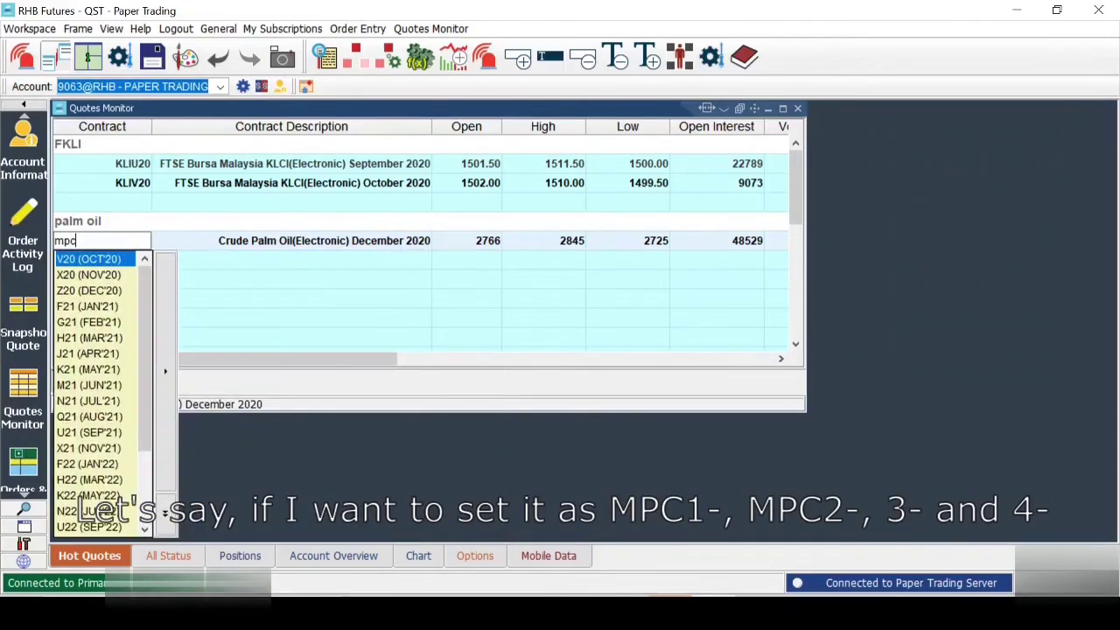
type("1-")
key("Return")
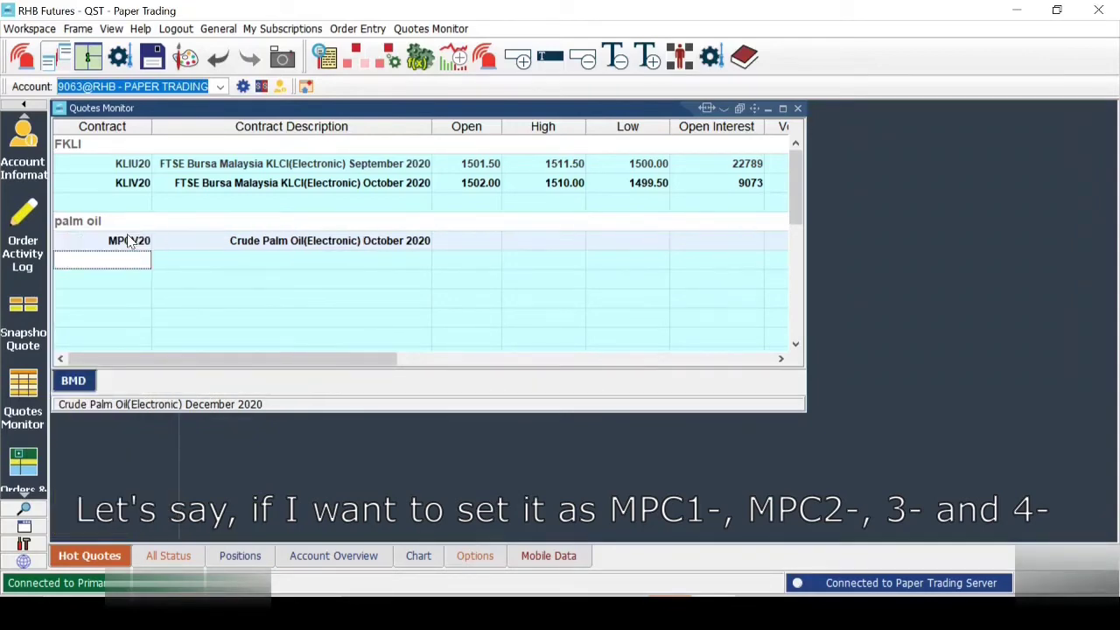
type("mpc2-")
key("Return")
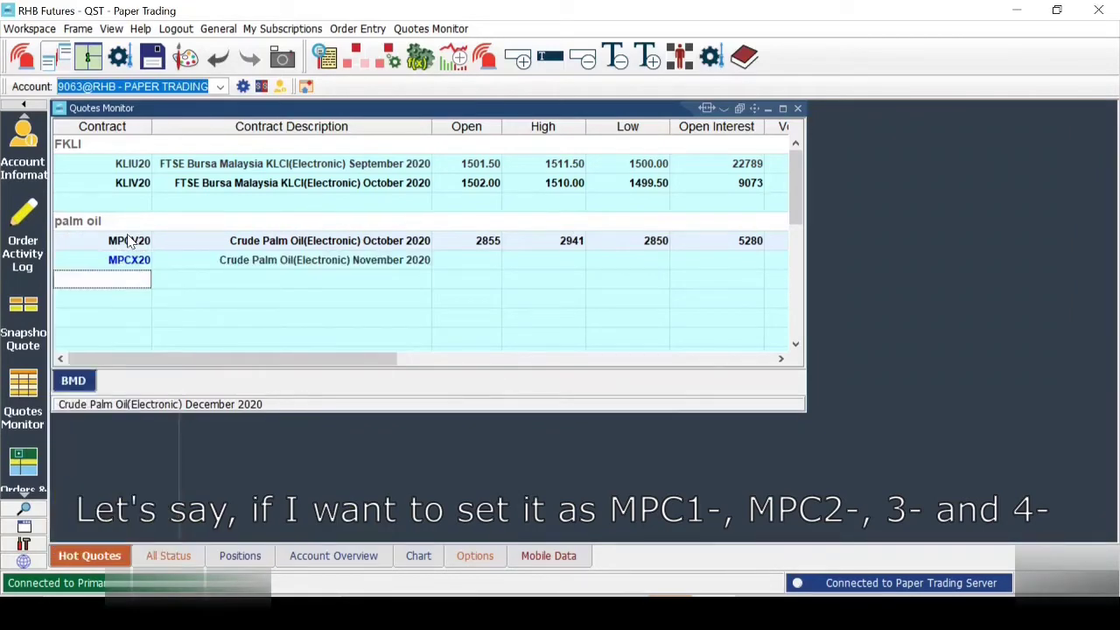
type("mpc3-")
key("Return")
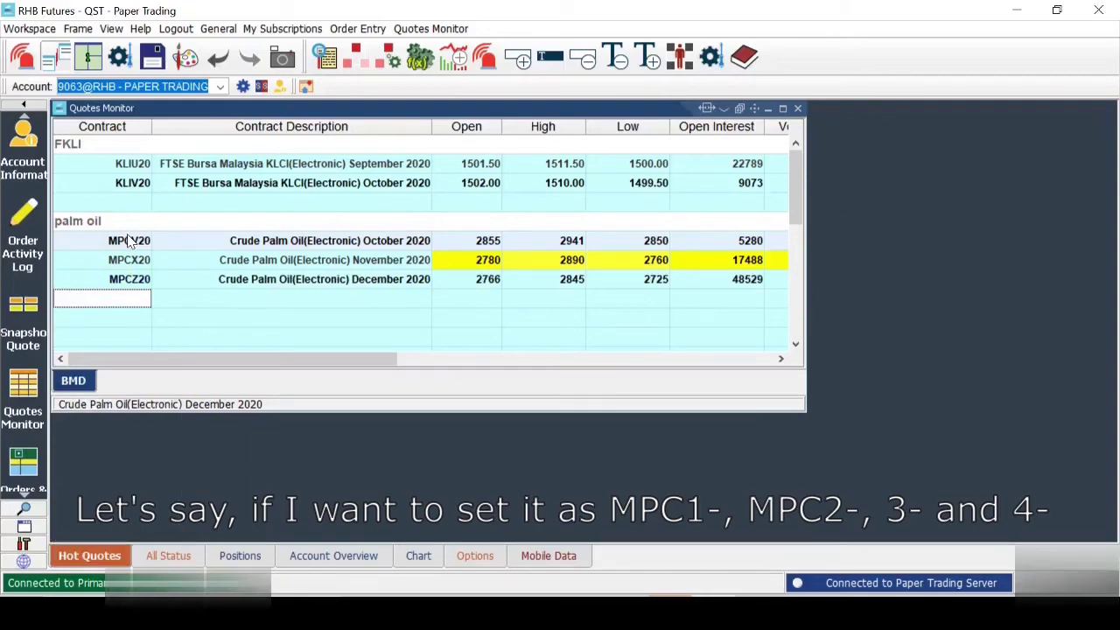
type("mpc4-")
key("Return")
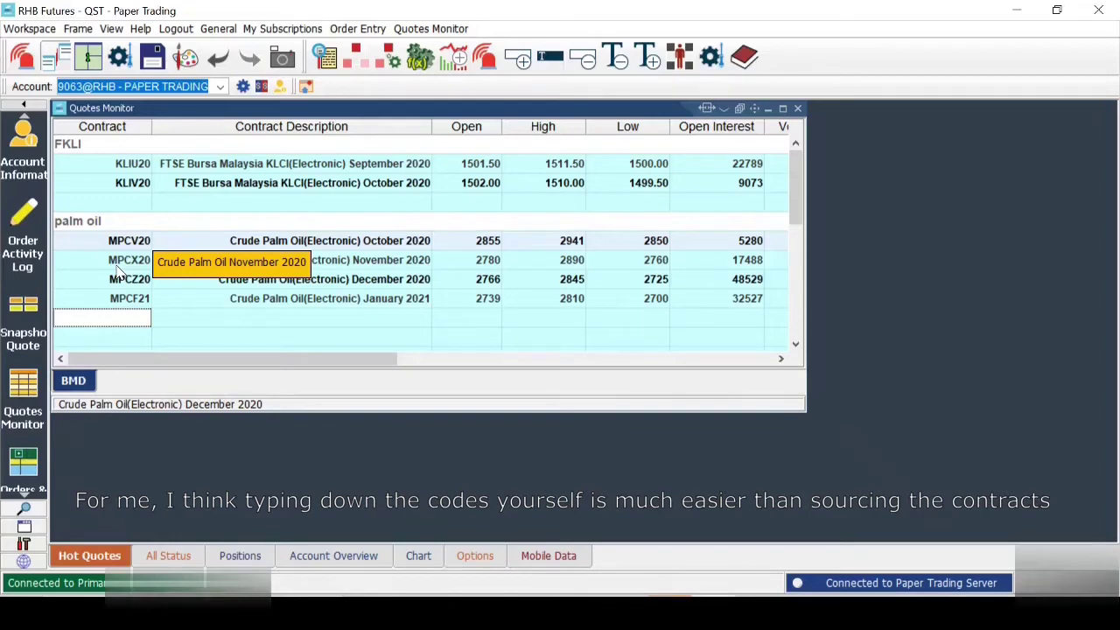
- Browse the list of all futures symbols in the contract lookup, and close the lookup without selecting any contract
left_click(323, 63)
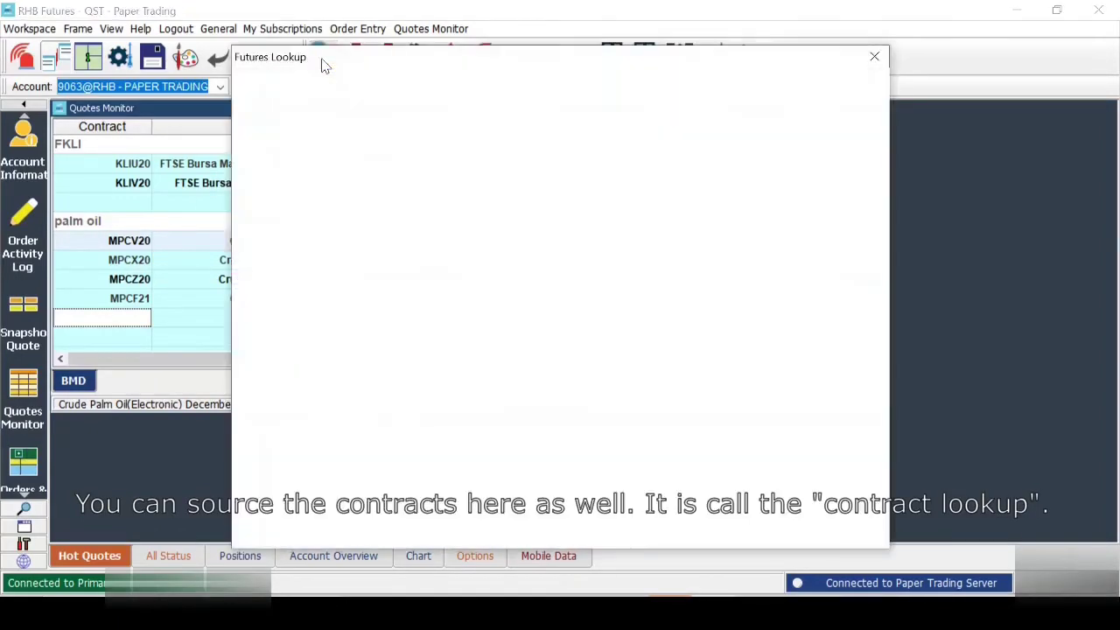
scroll(321, 371, "down", 5)
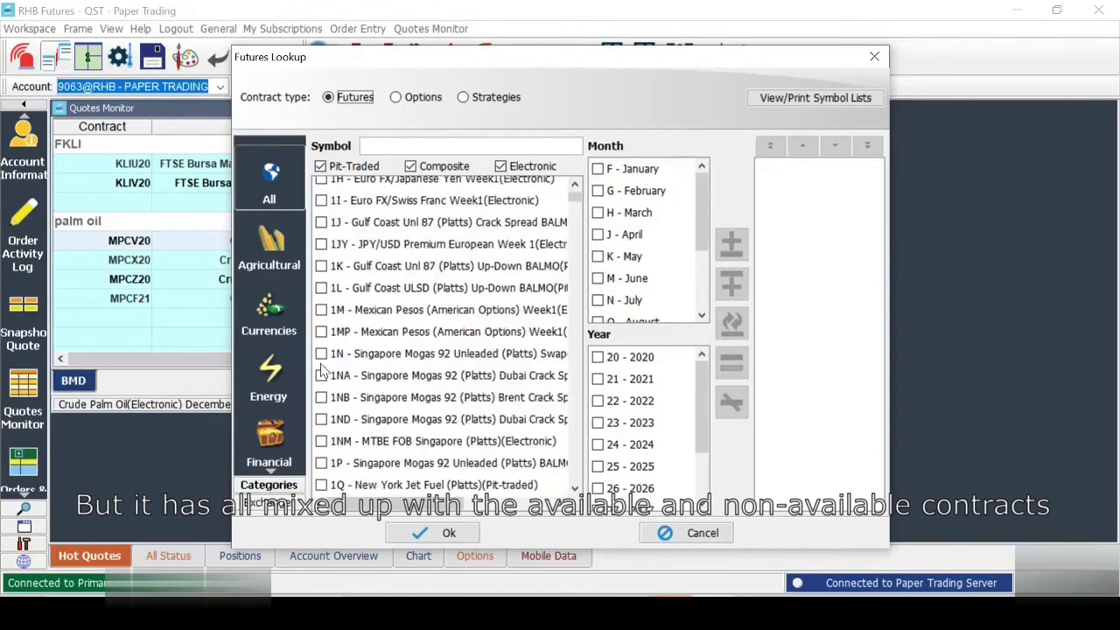
scroll(322, 371, "down", 5)
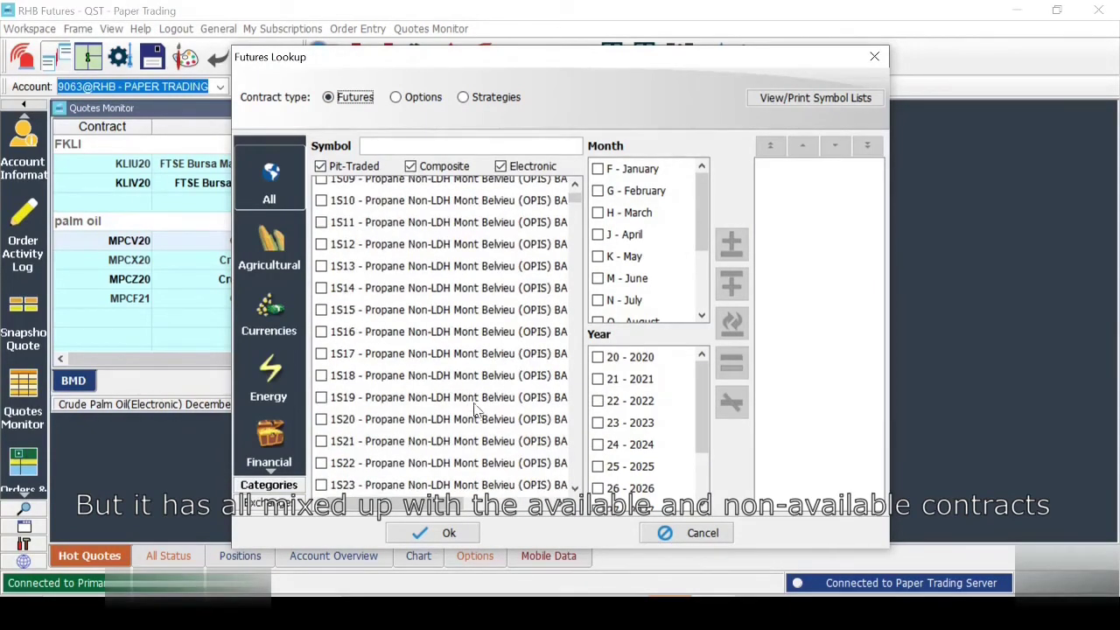
scroll(476, 409, "down", 5)
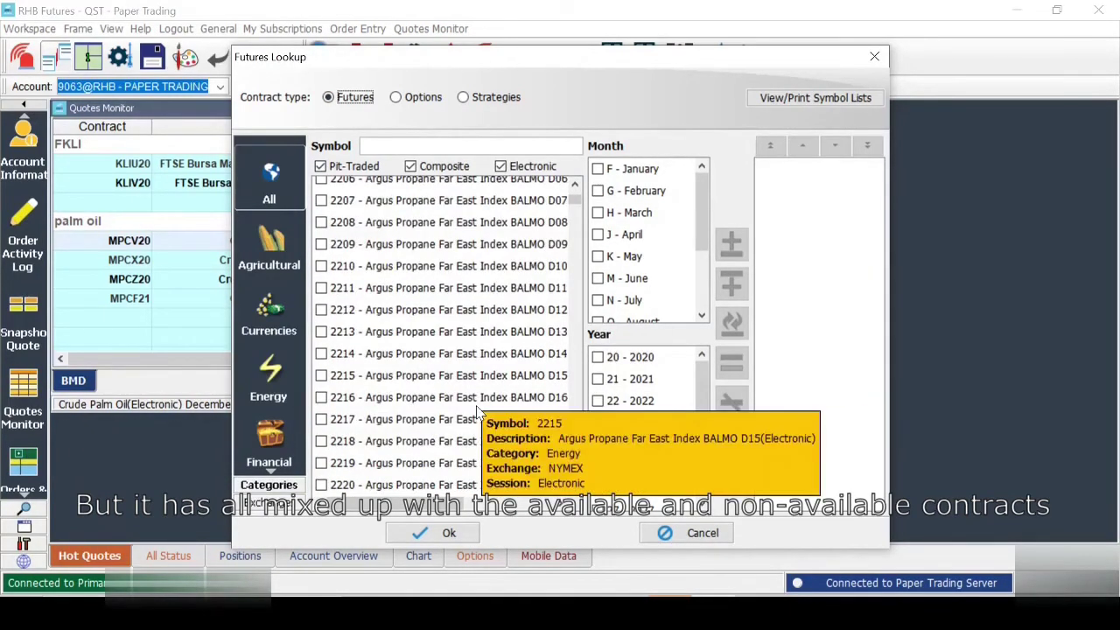
scroll(392, 435, "down", 5)
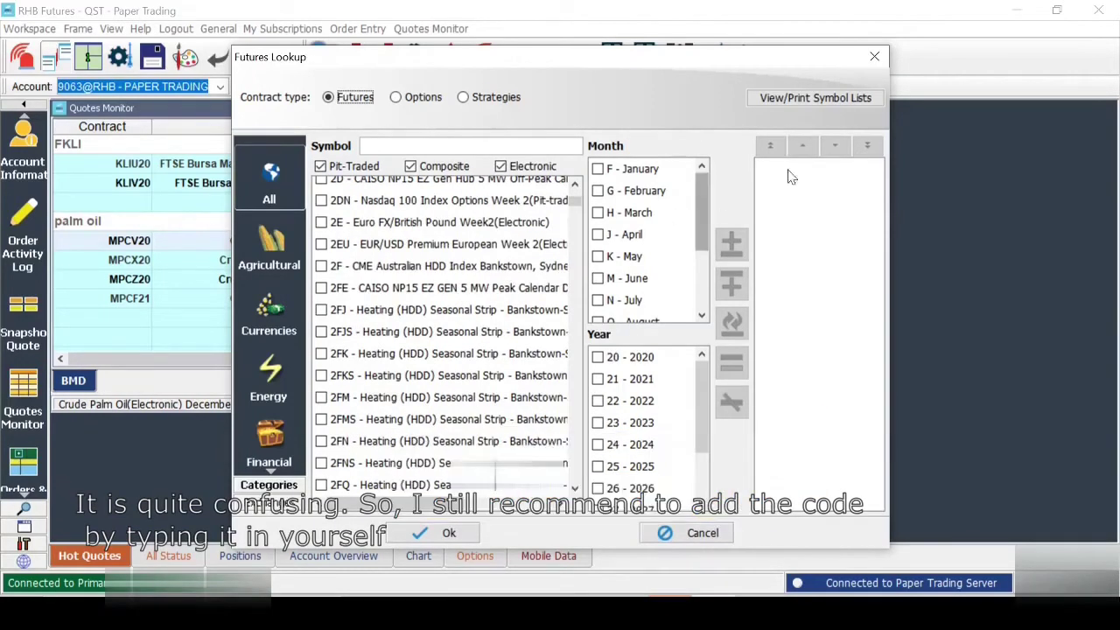
left_click(873, 58)
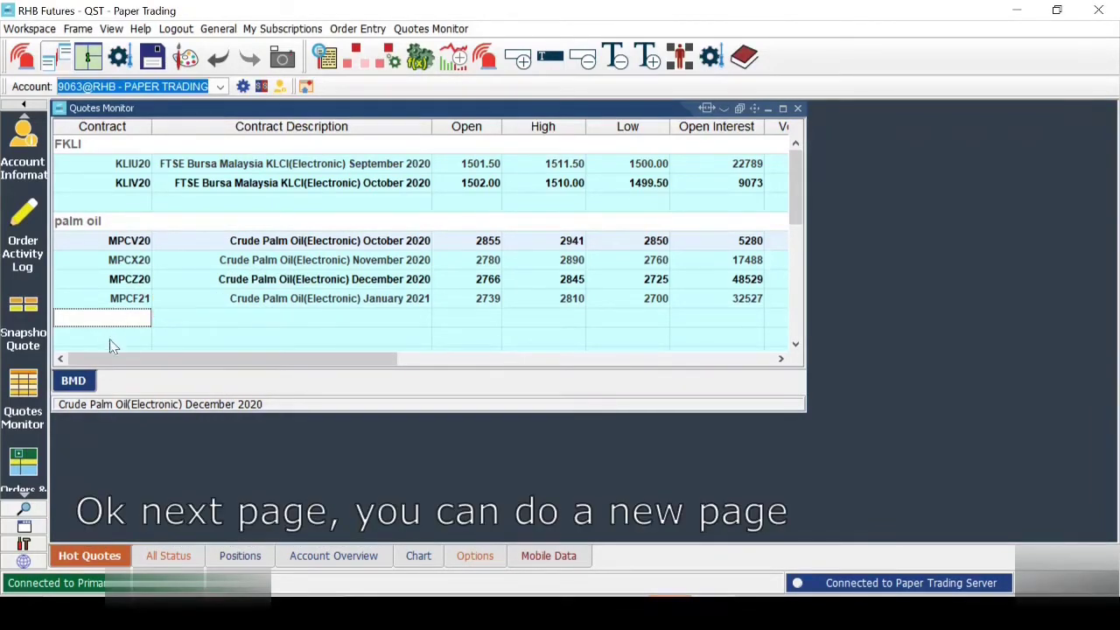
- Add a new tab to the Quotes Monitor beside BMD and name it US Index
right_click(121, 385)
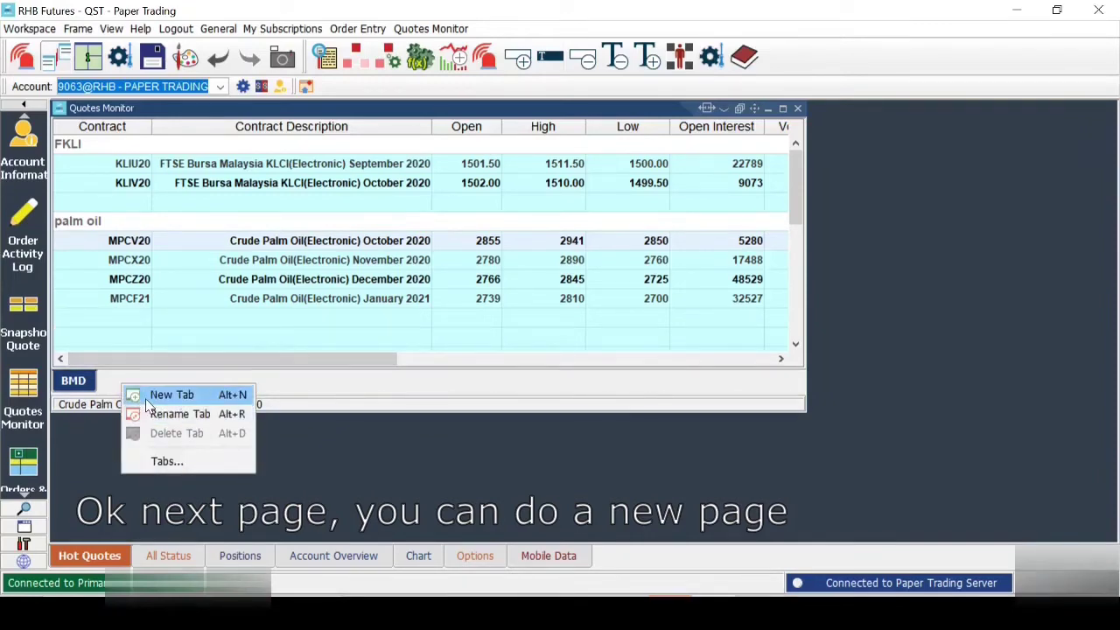
left_click(146, 398)
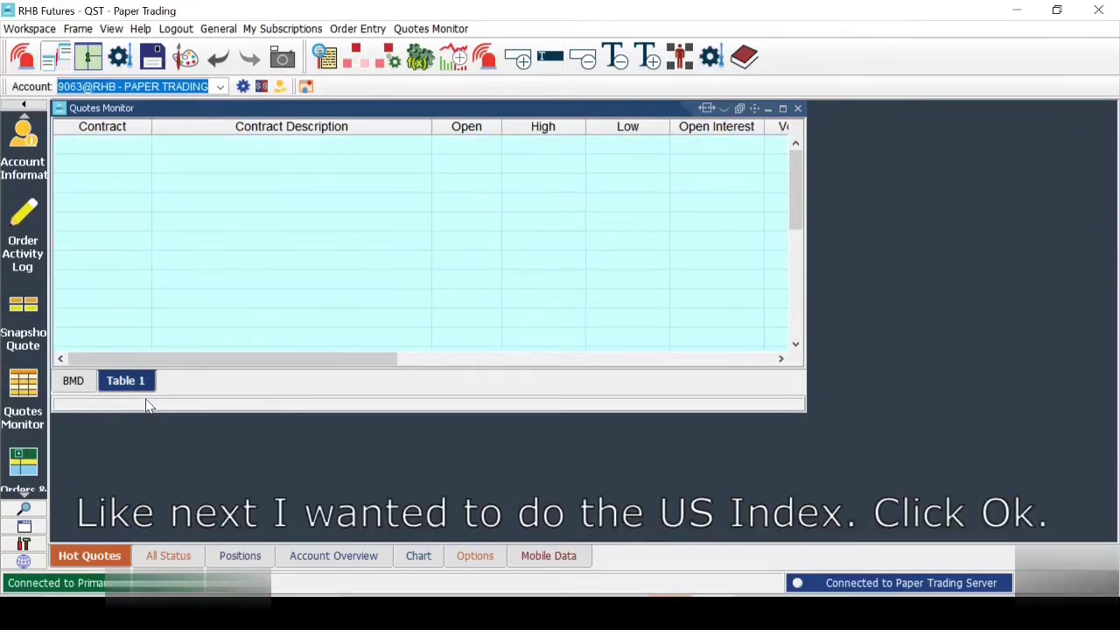
double_click(138, 388)
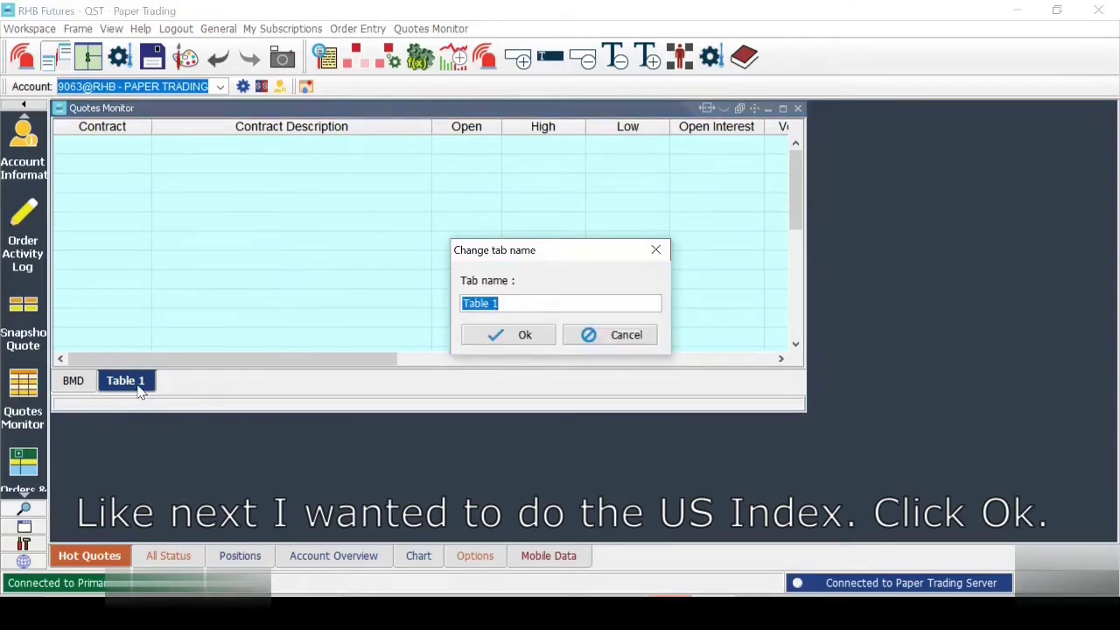
type("I")
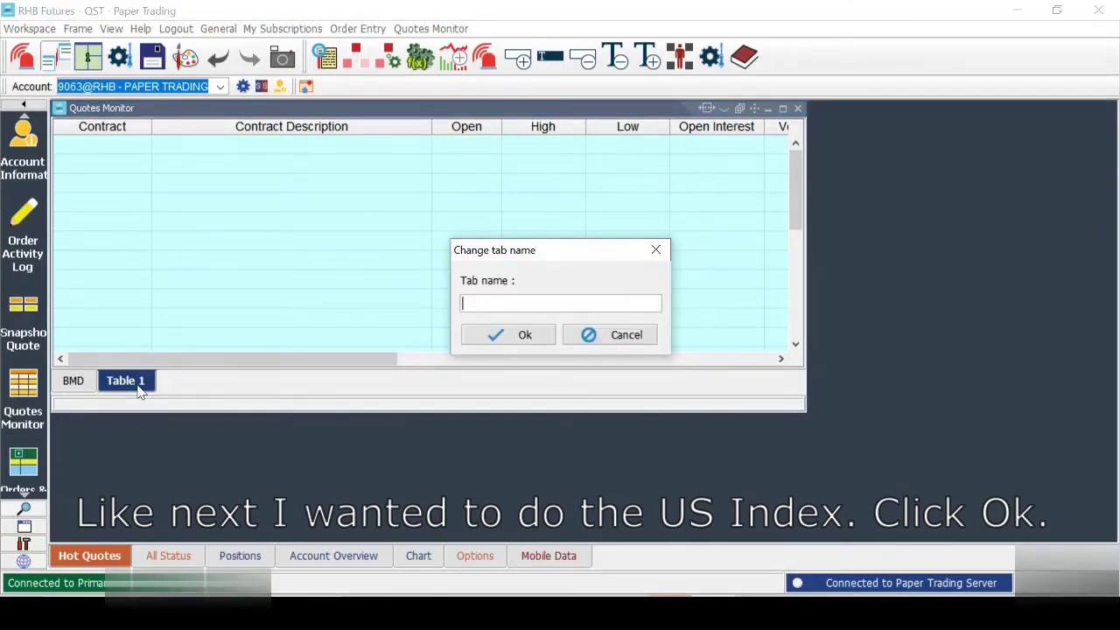
type("US Index")
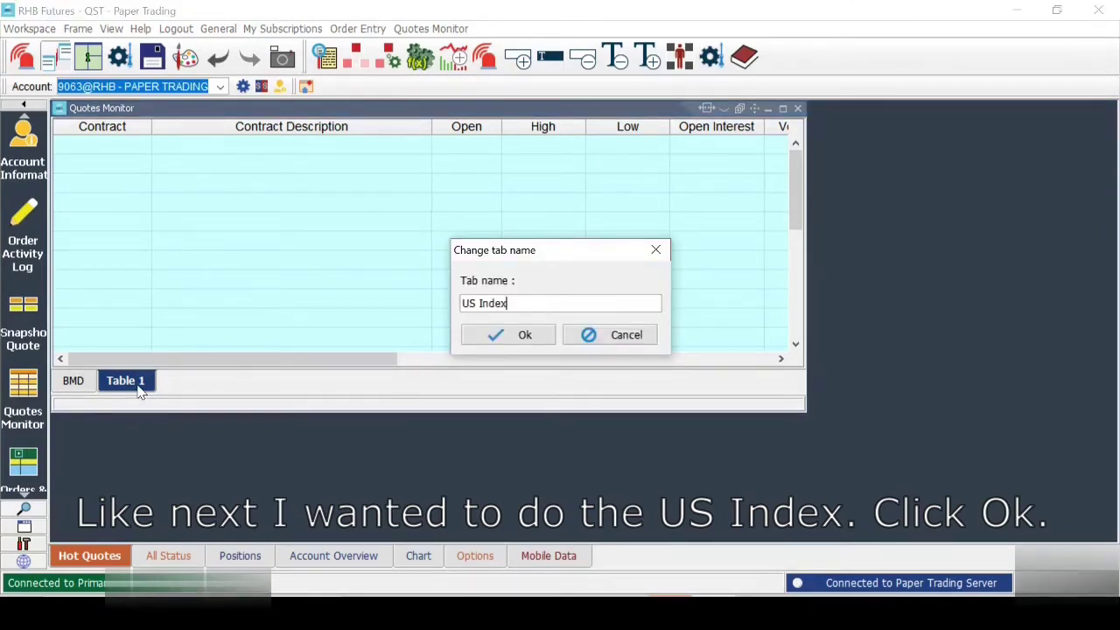
left_click(512, 347)
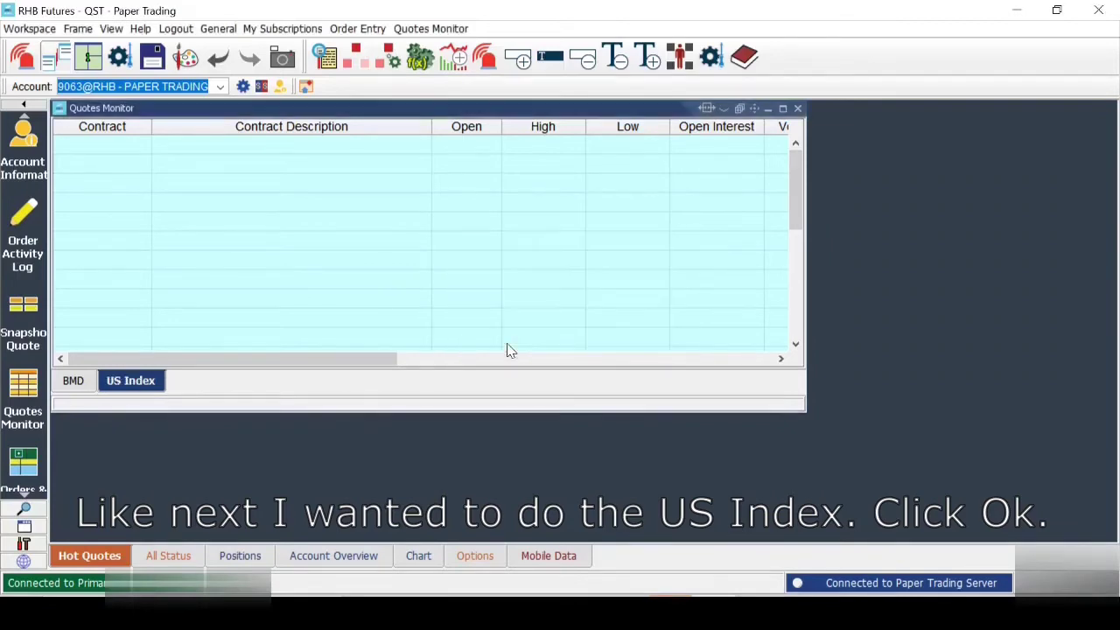
- Add the first and second month Mini Dow Jones contracts, YMZ20 and YMH21, in the first two rows of the US Index tab
left_click(120, 153)
type("ym1")
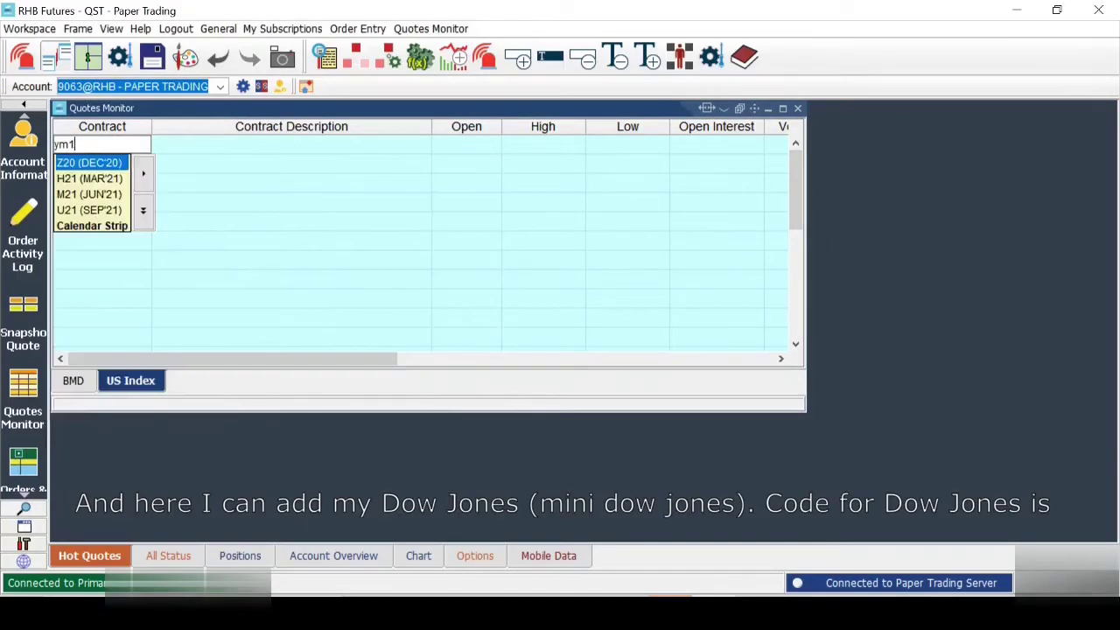
key("Return")
key("Return")
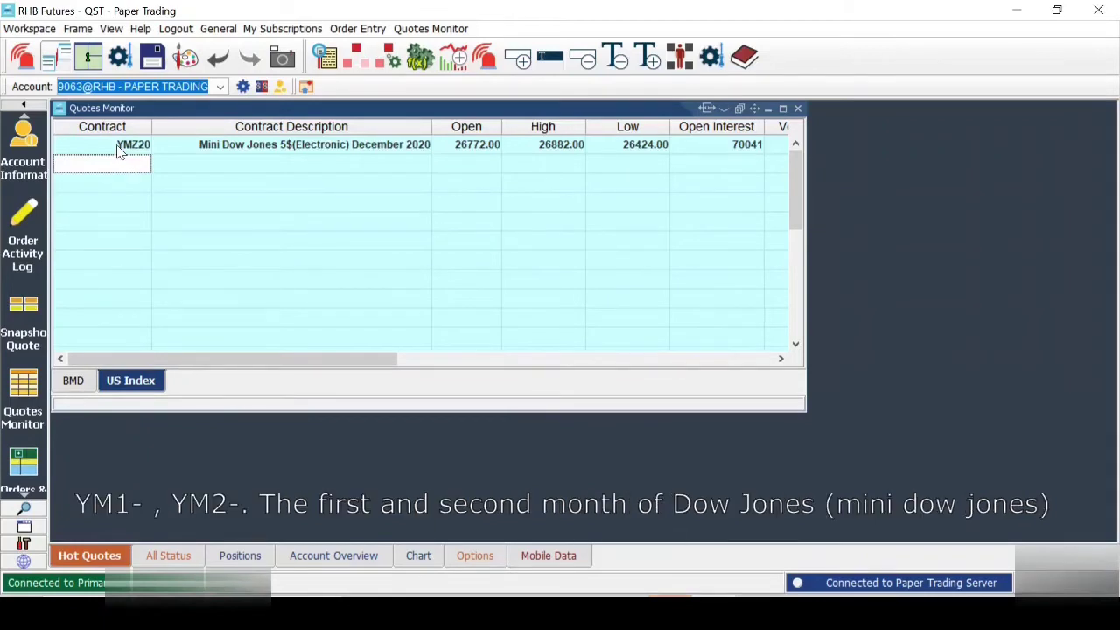
type("ym2")
key("Down")
key("Return")
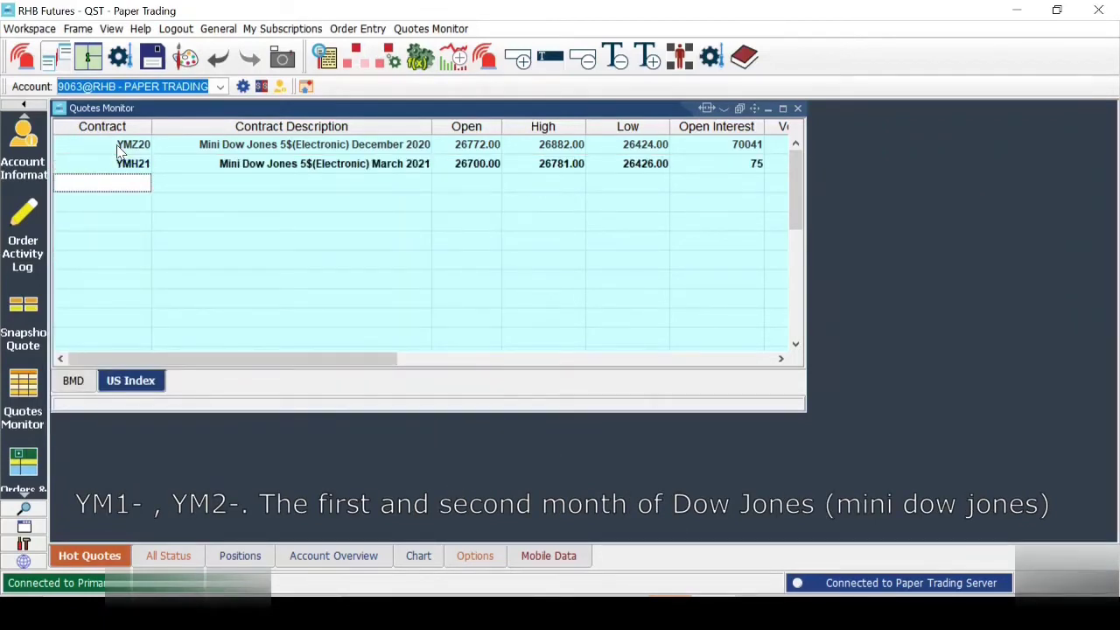
- Leave one empty row below the Dow Jones contracts and add the S&P 500 contracts ESPZ20 and ESH21 in the next two rows
key("Down")
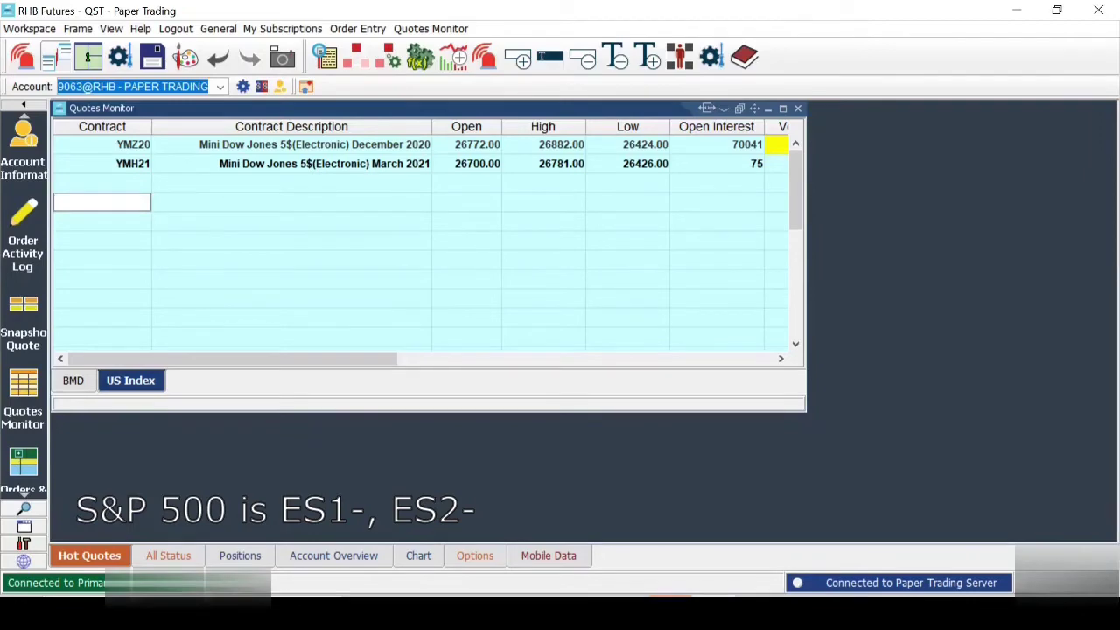
type("esp")
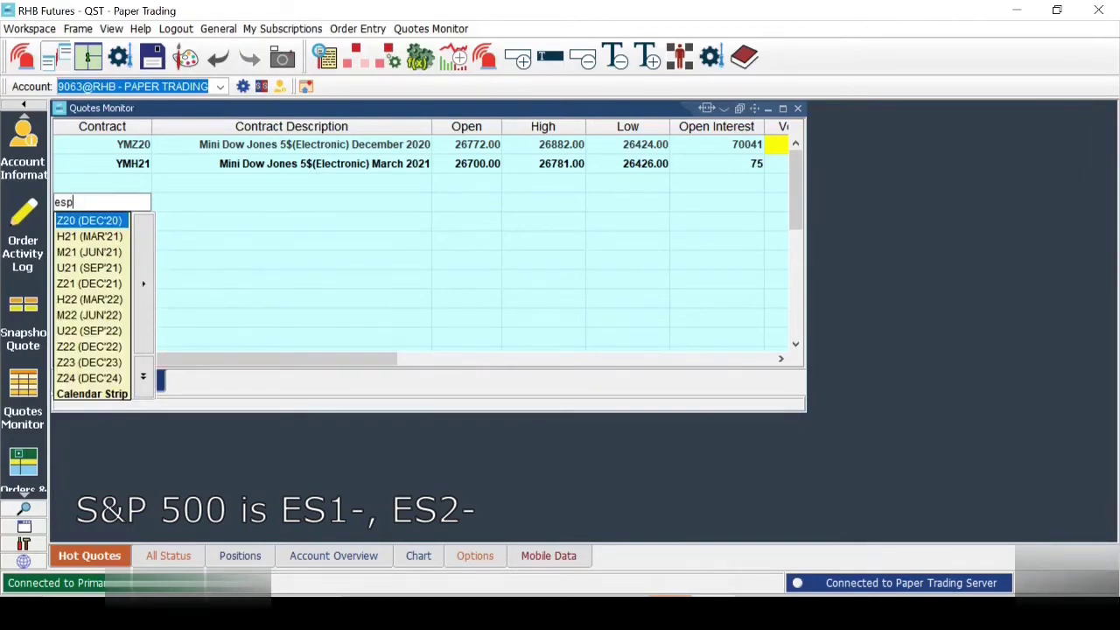
key("Return")
type("es")
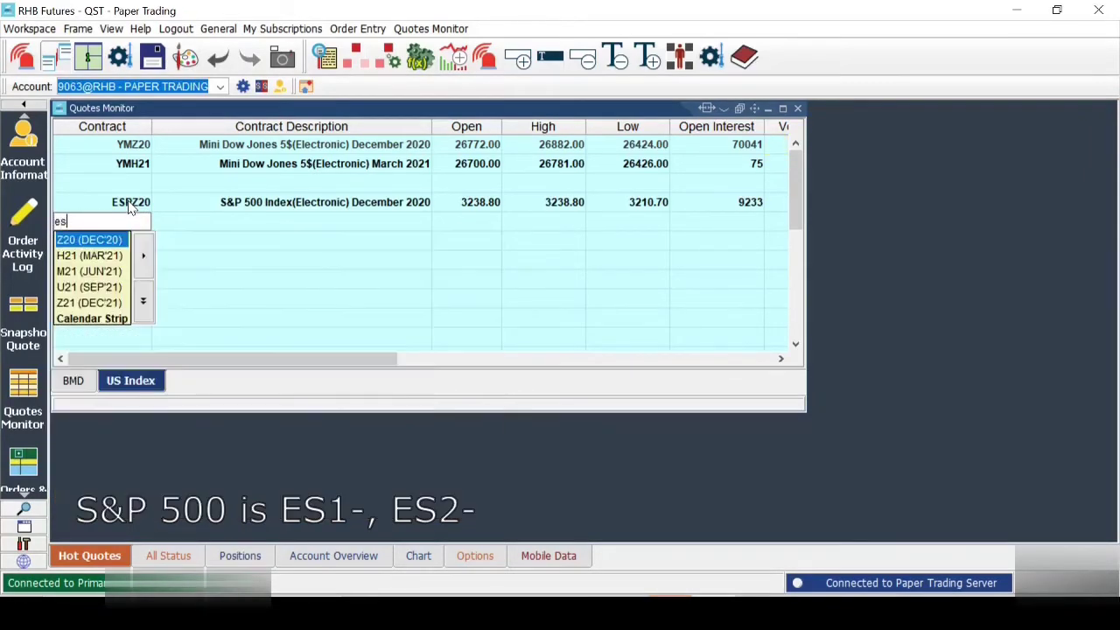
type("2")
key("Return")
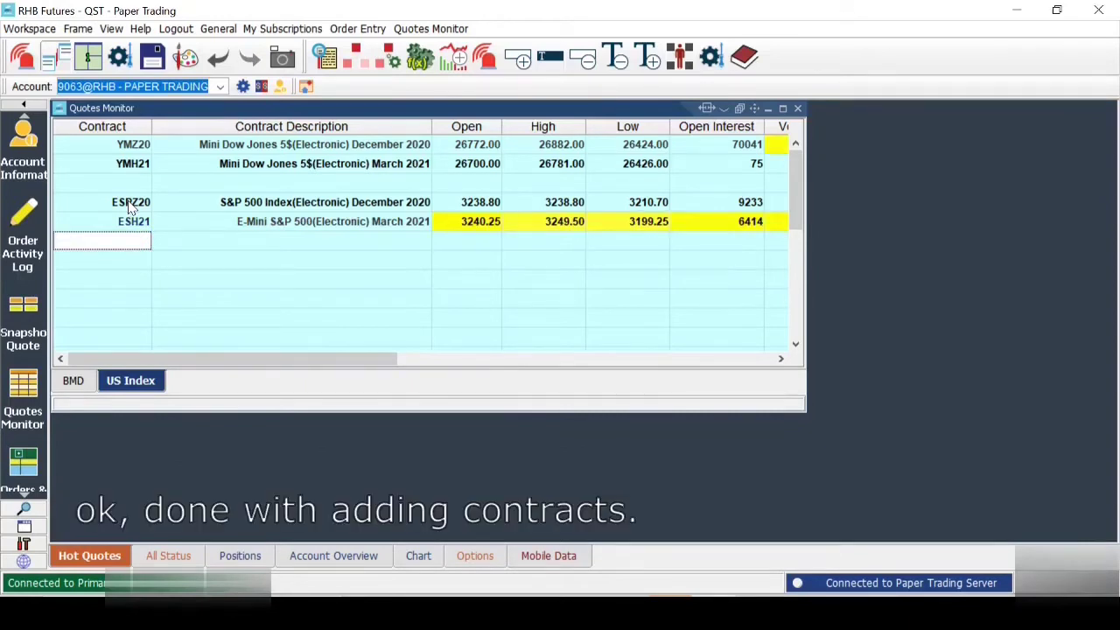
- Reduce the height of the Quotes Monitor with its BMD tab showing, and place a new Orders & Positions Monitor below it
left_click(72, 381)
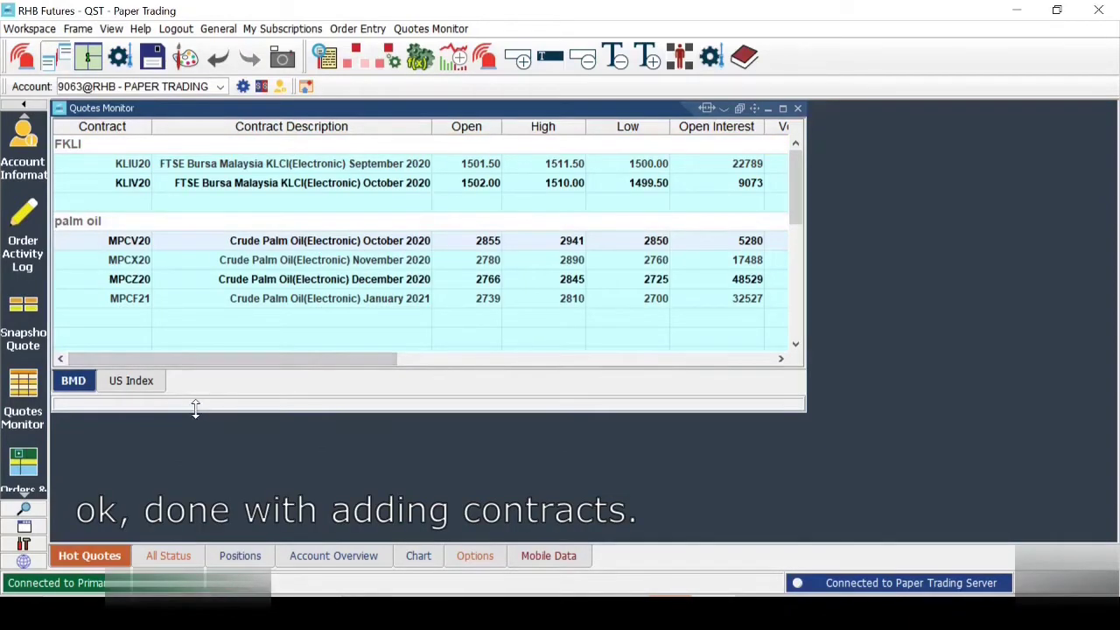
left_click_drag(198, 412, 196, 358)
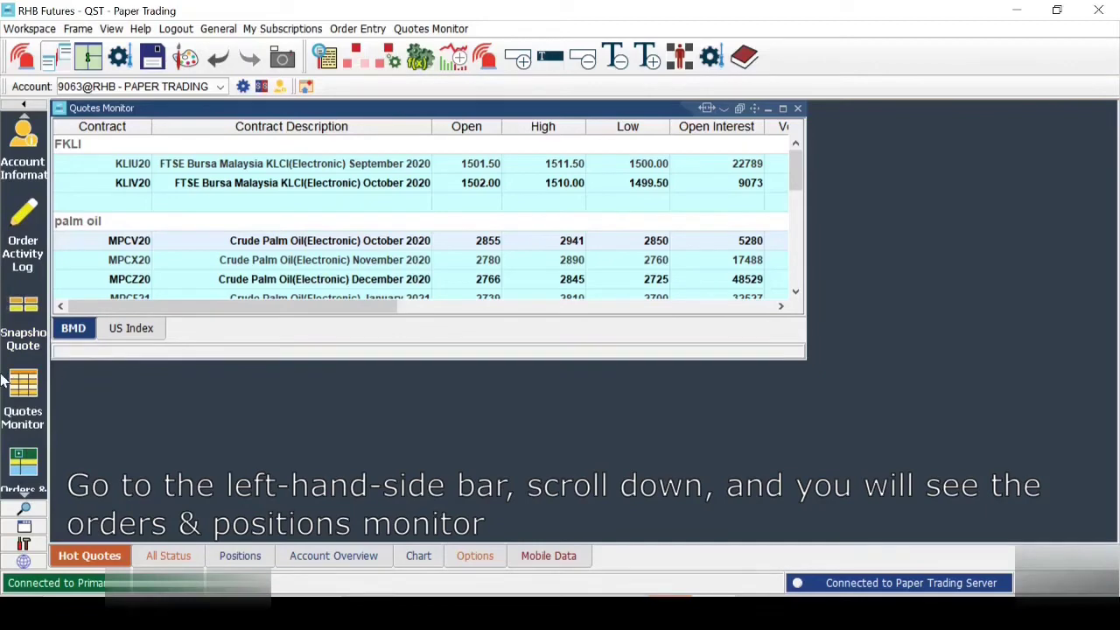
scroll(23, 383, "down", 1)
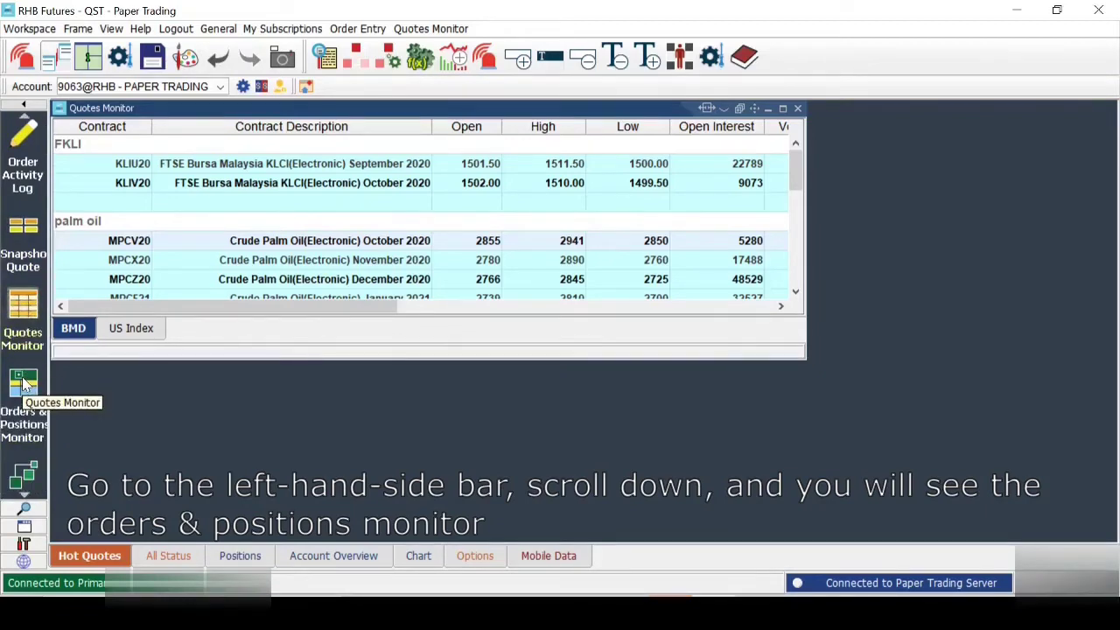
scroll(23, 382, "down", 1)
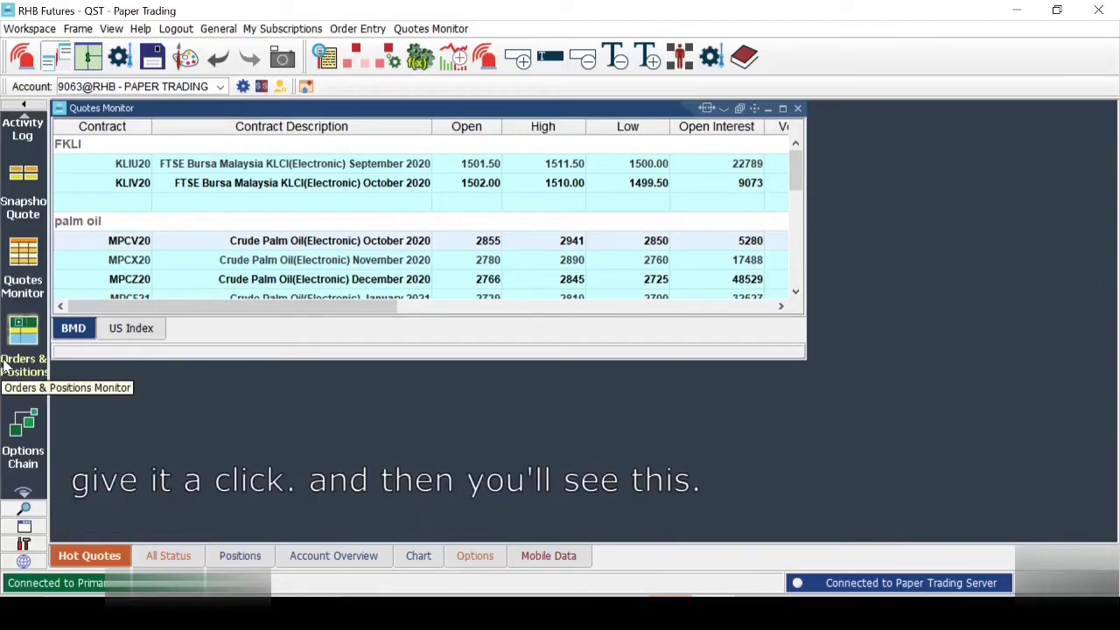
left_click(21, 363)
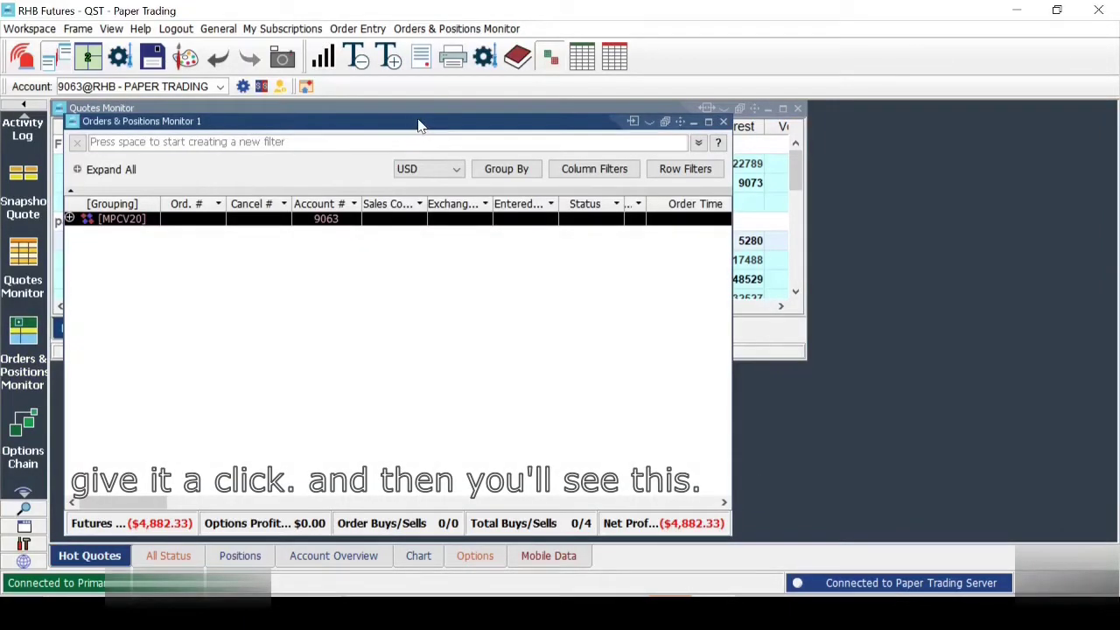
left_click_drag(426, 113, 382, 325)
- Remove the grouping by contract in the Orders & Positions Monitor by setting Group by to None, and bring its position columns into view
left_click(505, 374)
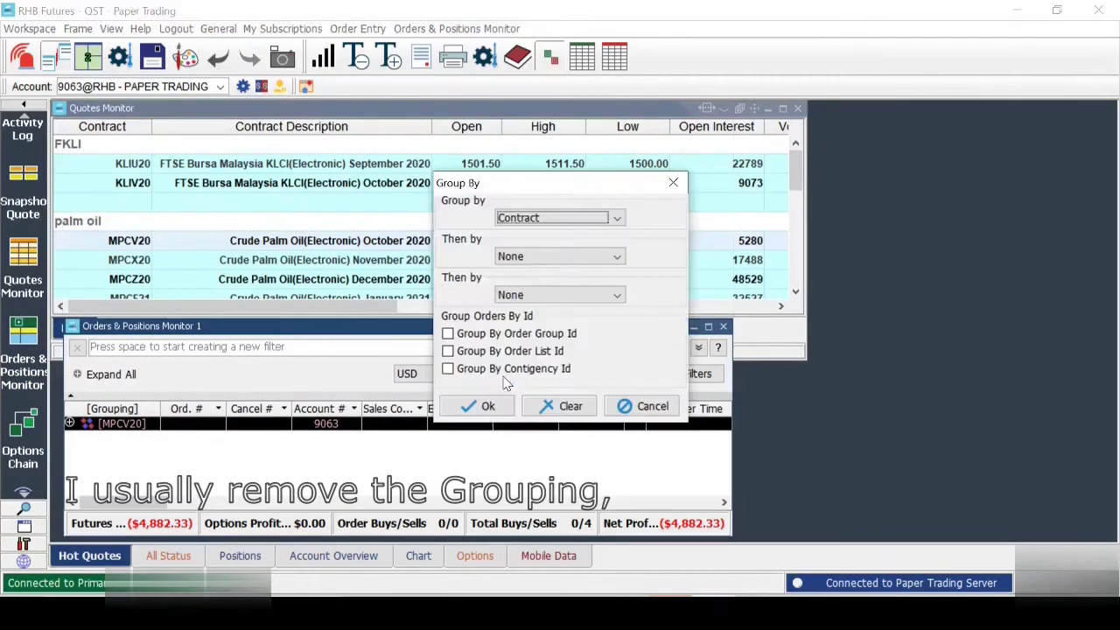
left_click(543, 218)
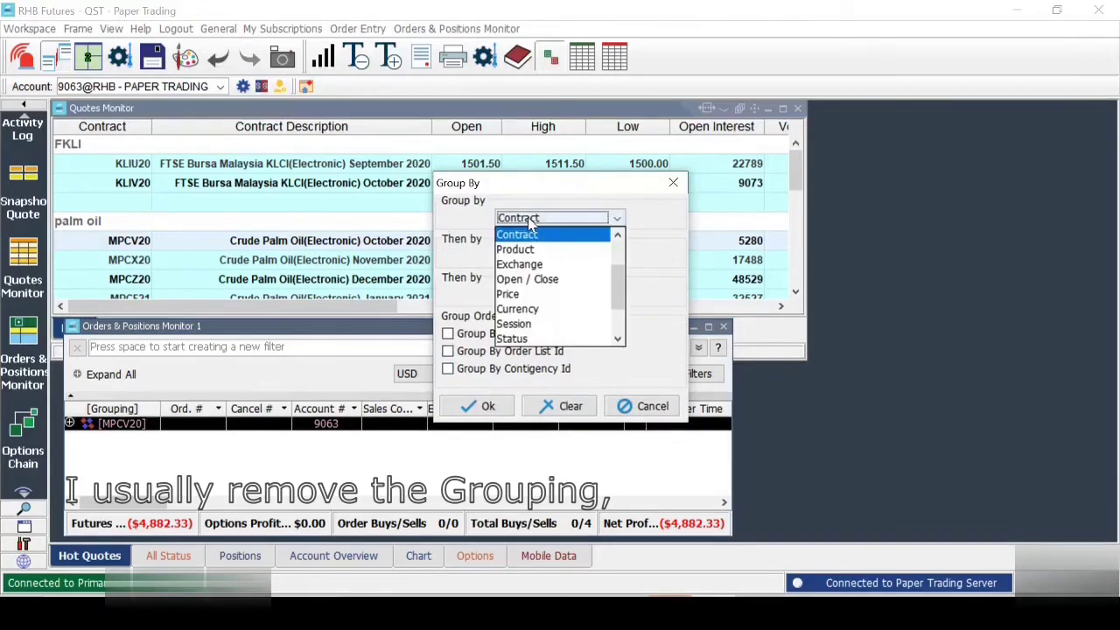
scroll(614, 300, "down", 2)
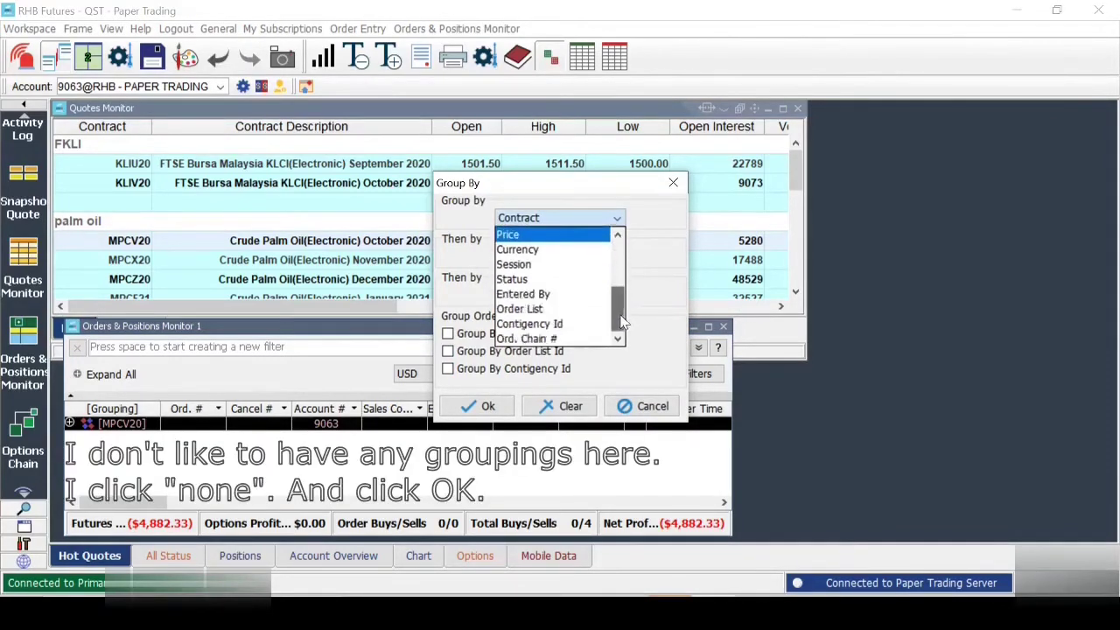
left_click_drag(618, 337, 618, 265)
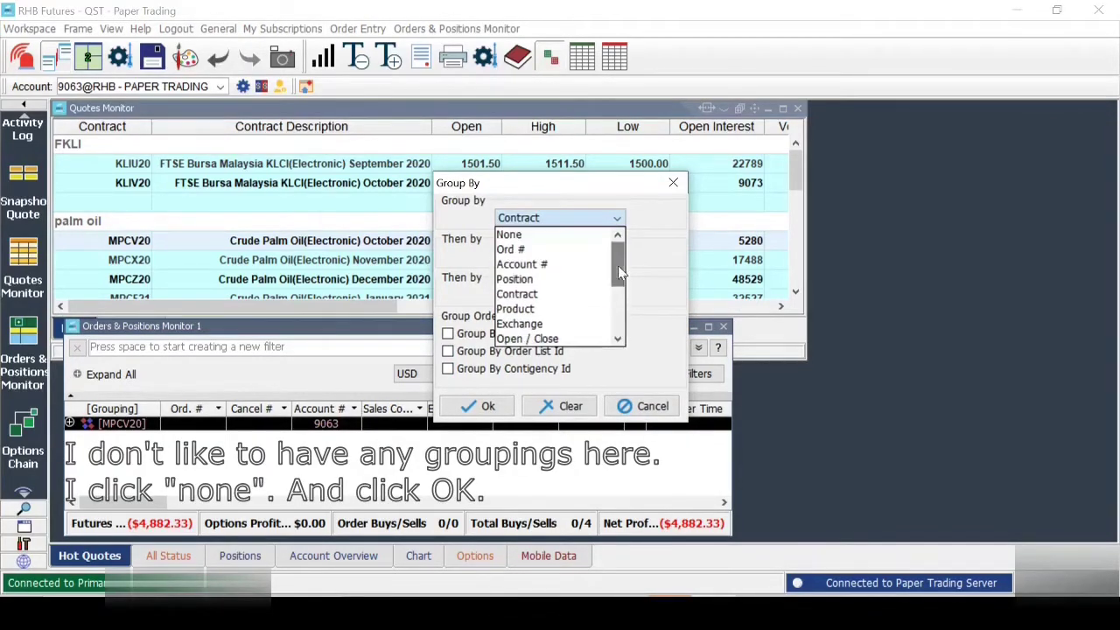
left_click(511, 234)
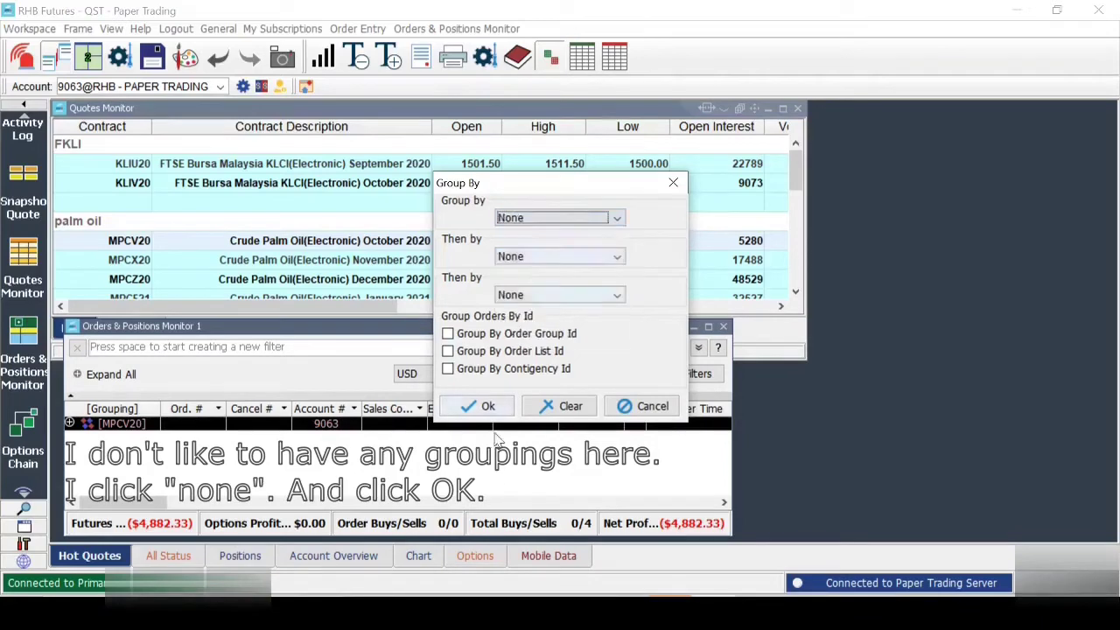
left_click(478, 407)
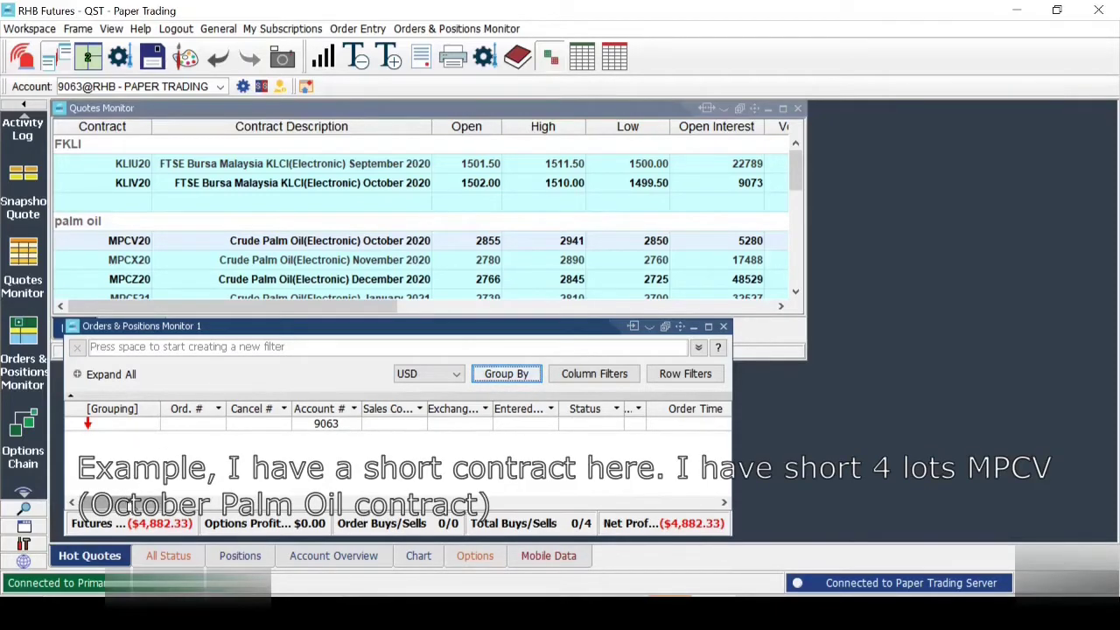
mouse_move(96, 502)
left_mouse_down()
mouse_move(202, 506)
mouse_move(96, 505)
left_mouse_up()
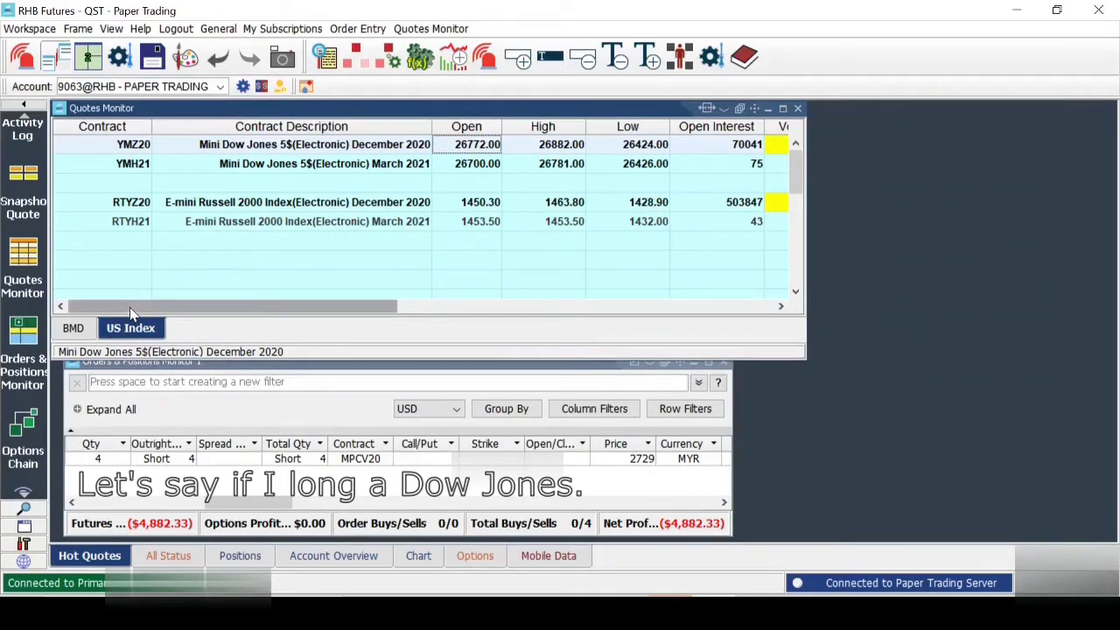
- Prepare a day limit order to buy 1 YMZ20 from the US Index quotes, with the price set to 26786.00
left_click_drag(133, 308, 380, 315)
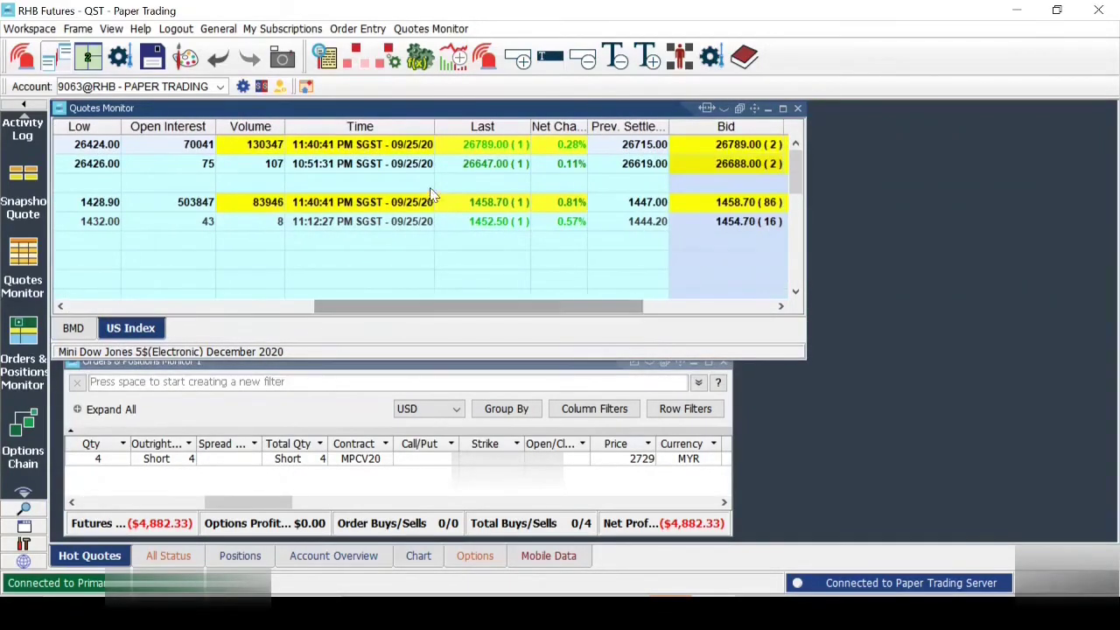
double_click(478, 154)
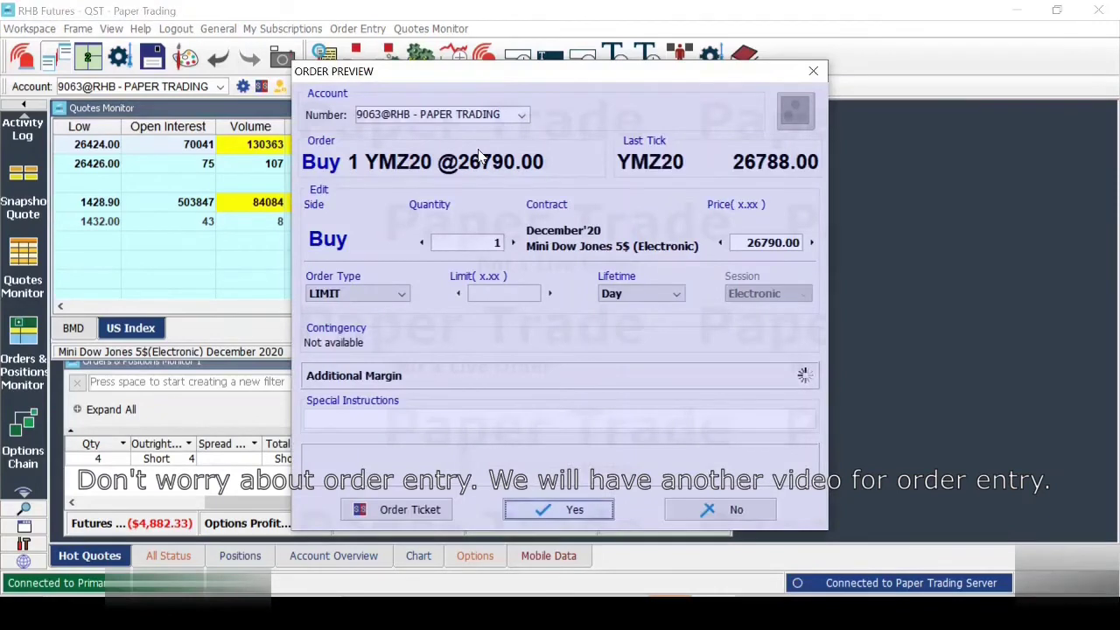
left_click(721, 243)
left_click(721, 244)
left_click(720, 244)
left_click(721, 243)
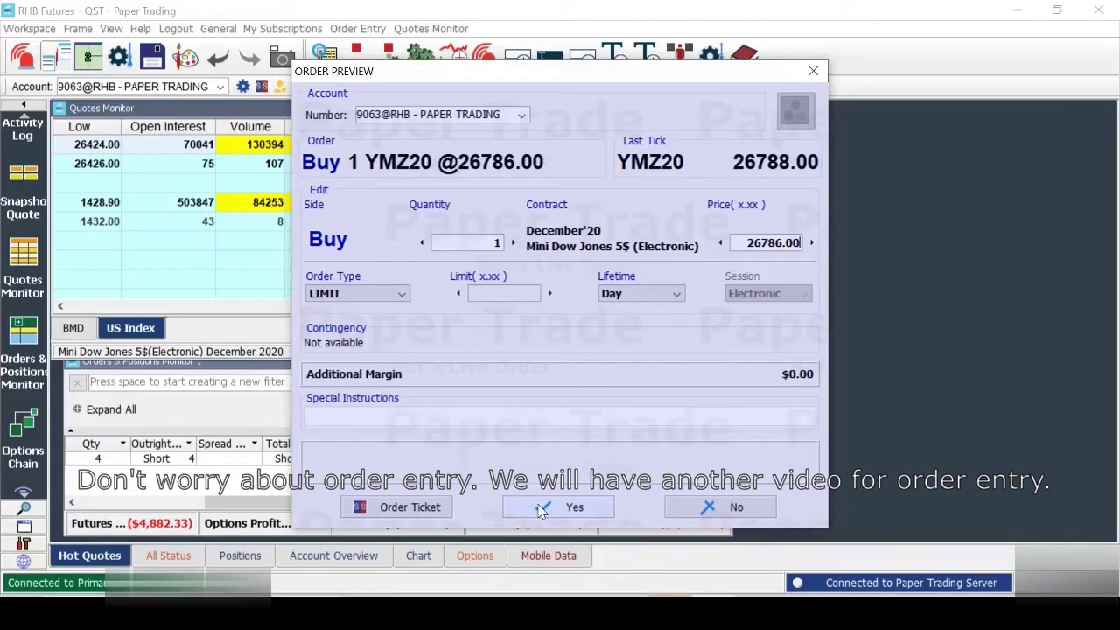
- Submit the YMZ20 buy order and accept its review, paper trading and placement dialogs
left_click(540, 509)
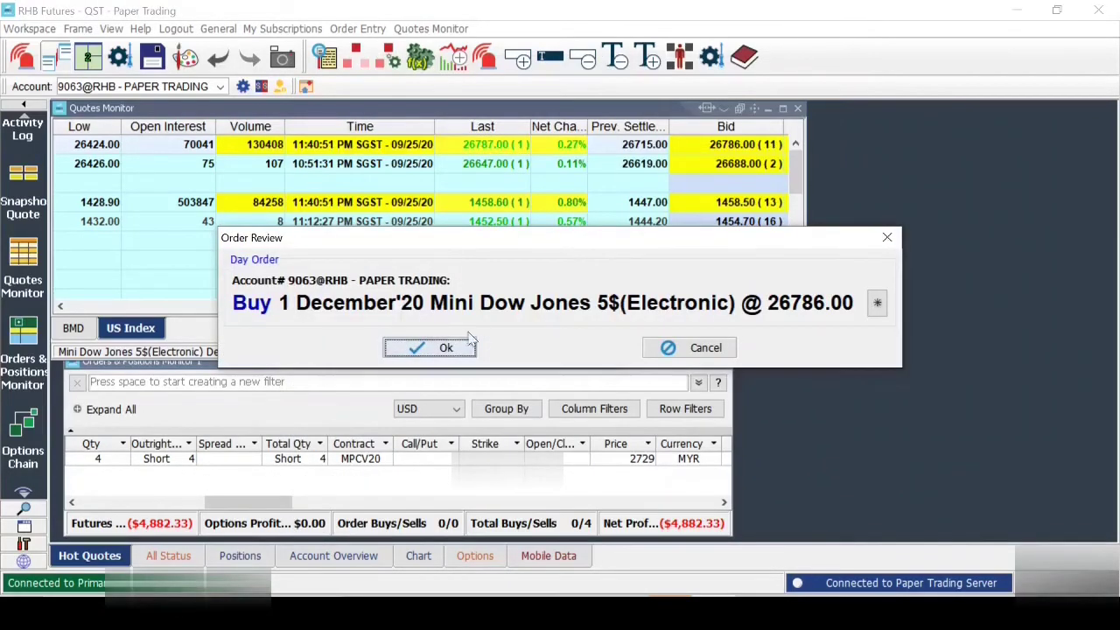
left_click(455, 348)
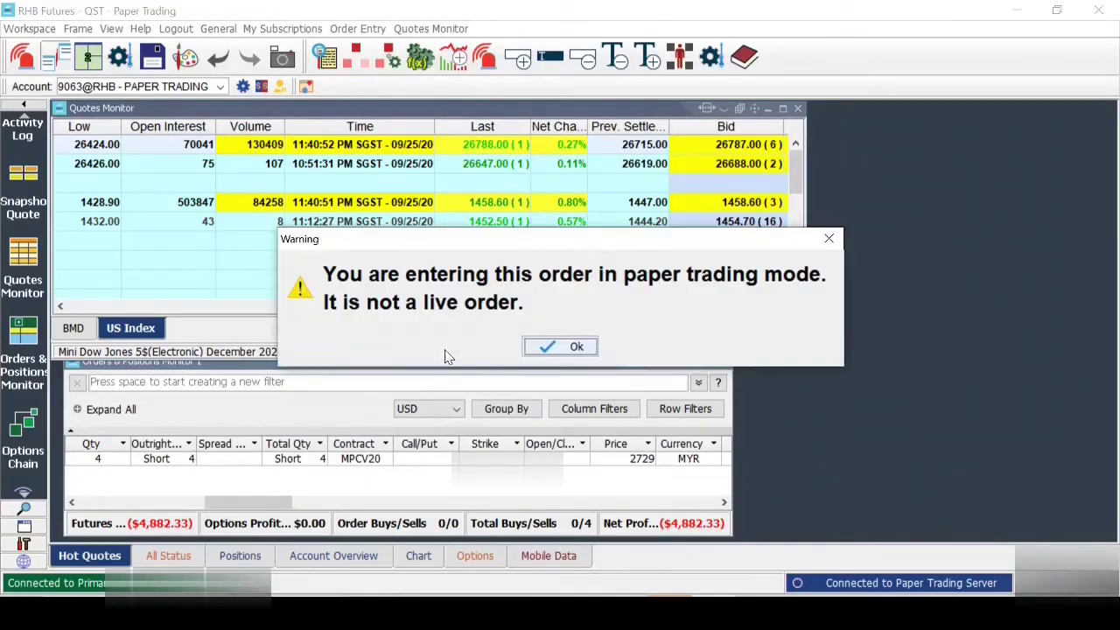
left_click(555, 349)
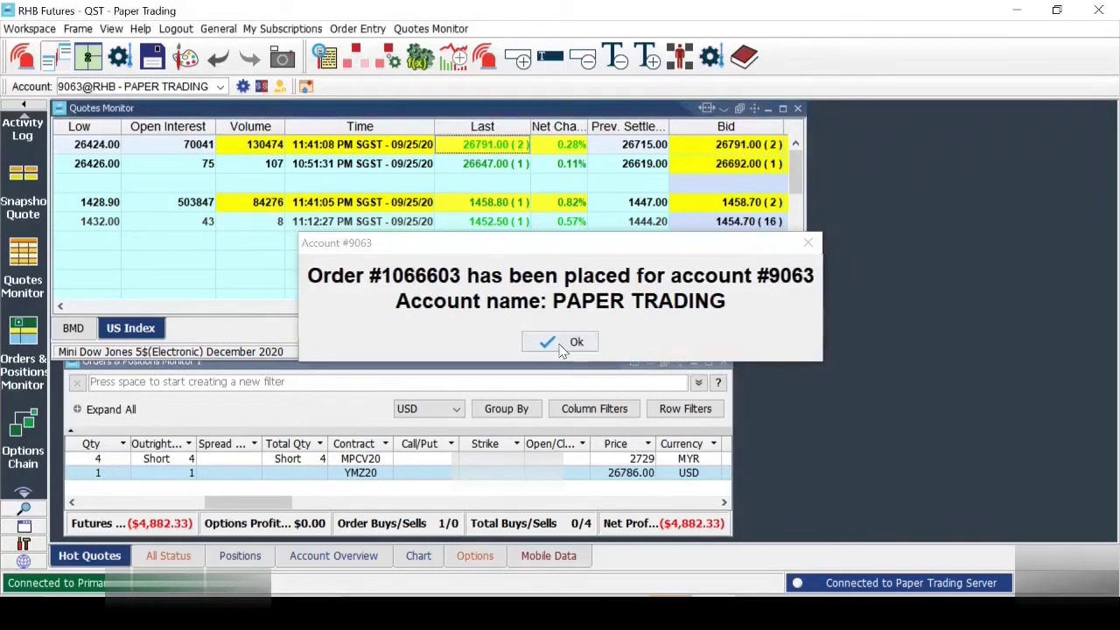
left_click(561, 343)
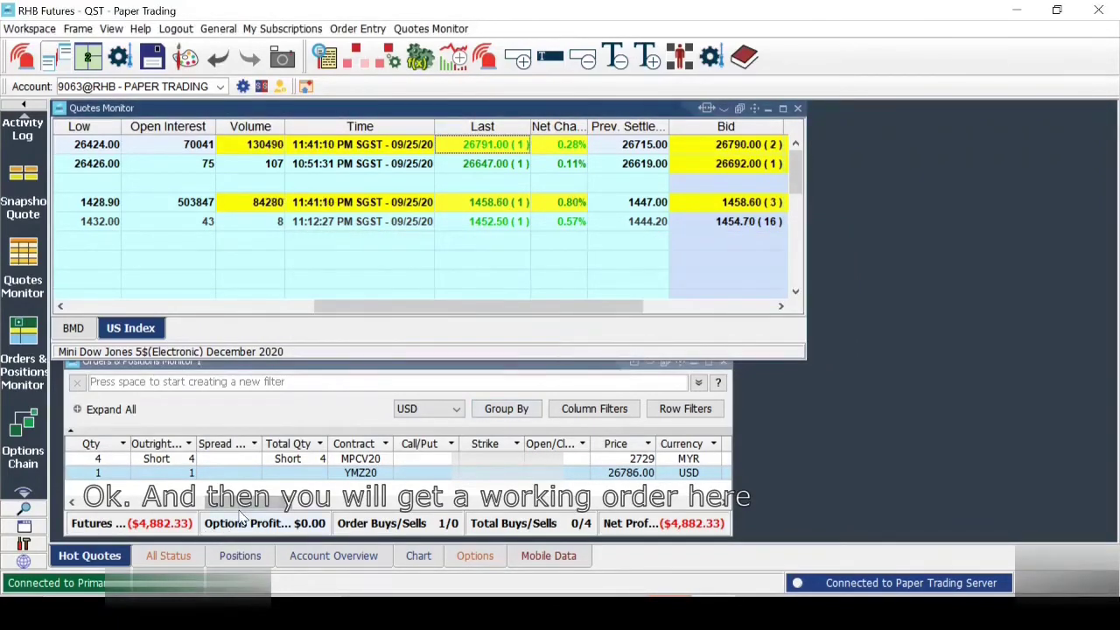
- Bring the order number and status columns of the Orders & Positions Monitor into view and cancel the working YMZ20 buy order
left_click(213, 512)
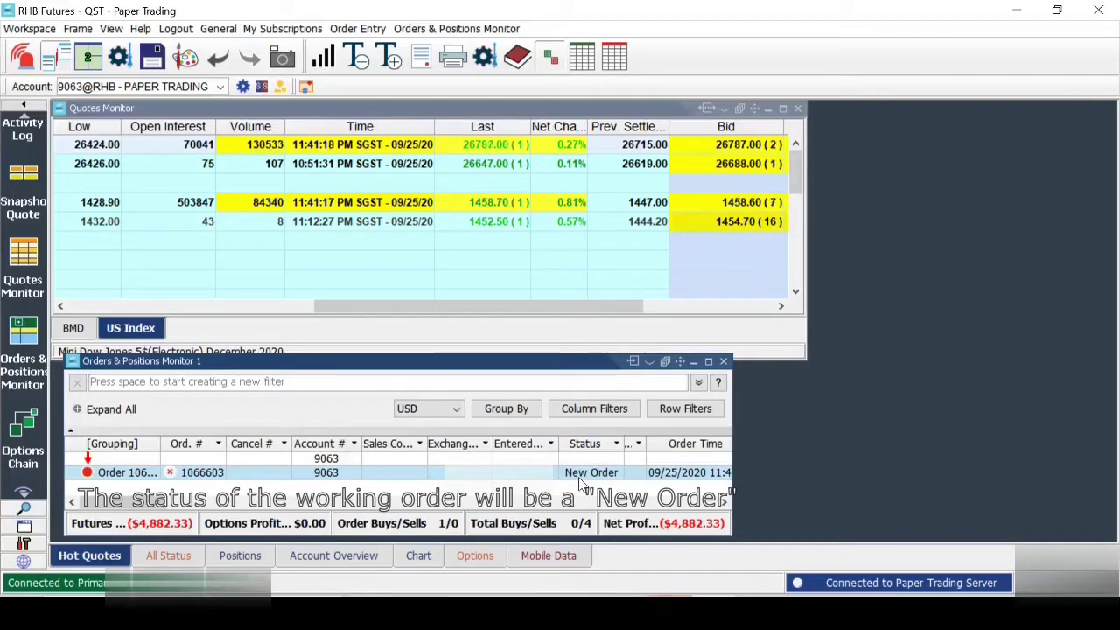
left_click(172, 472)
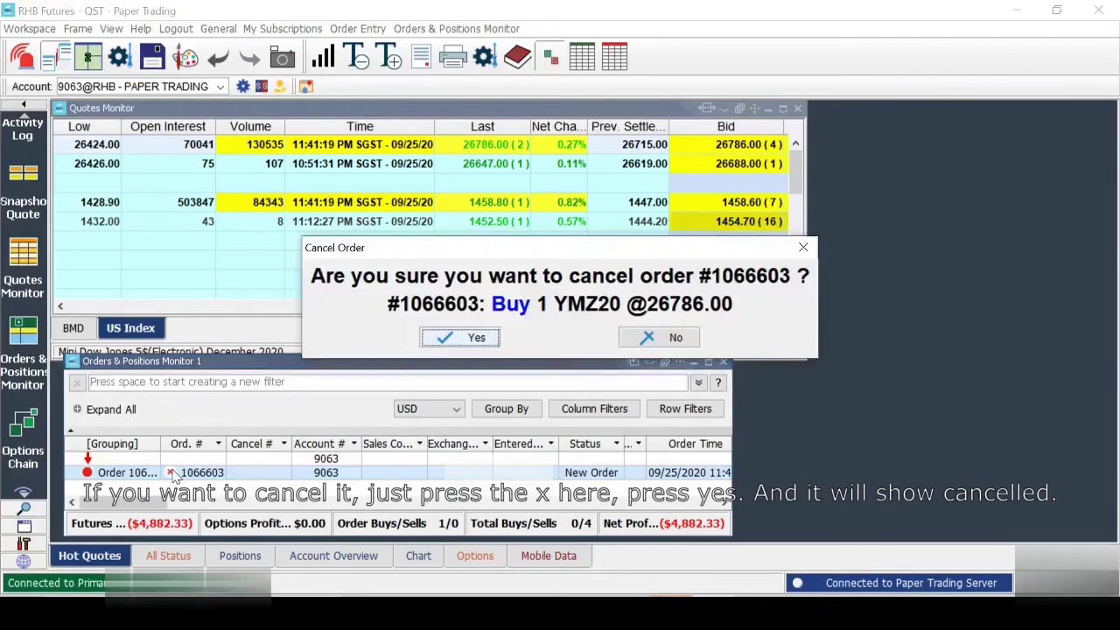
left_click(468, 337)
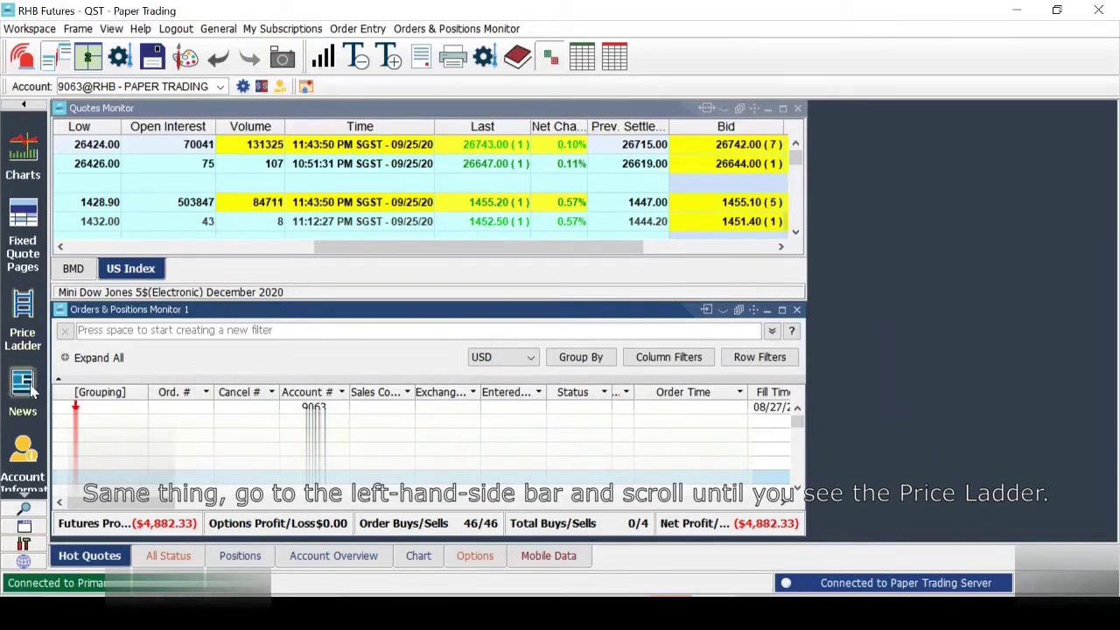
- Add a Price Ladder to the Hot Quotes page beside the Quotes Monitor, and compare it with the ladder on the Chart page
left_click(27, 303)
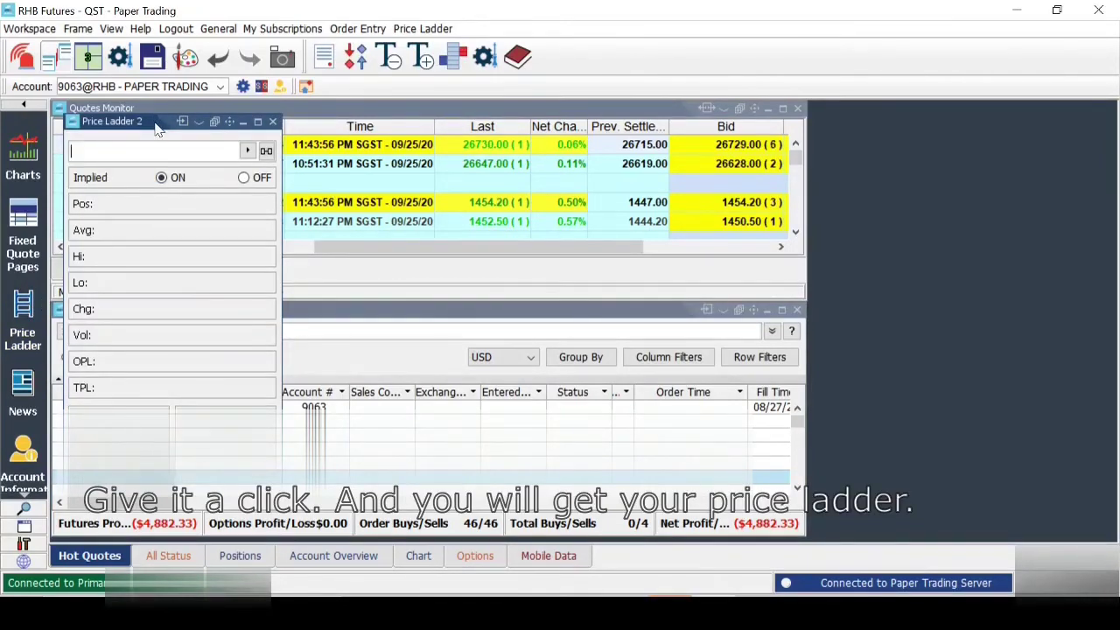
left_click_drag(157, 128, 905, 105)
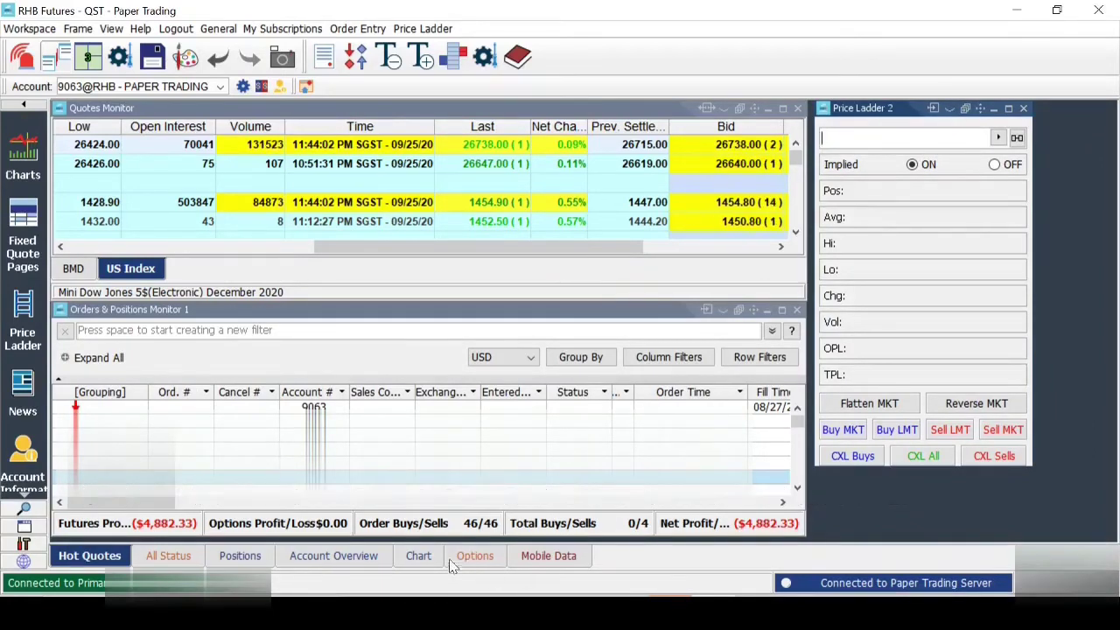
left_click(420, 557)
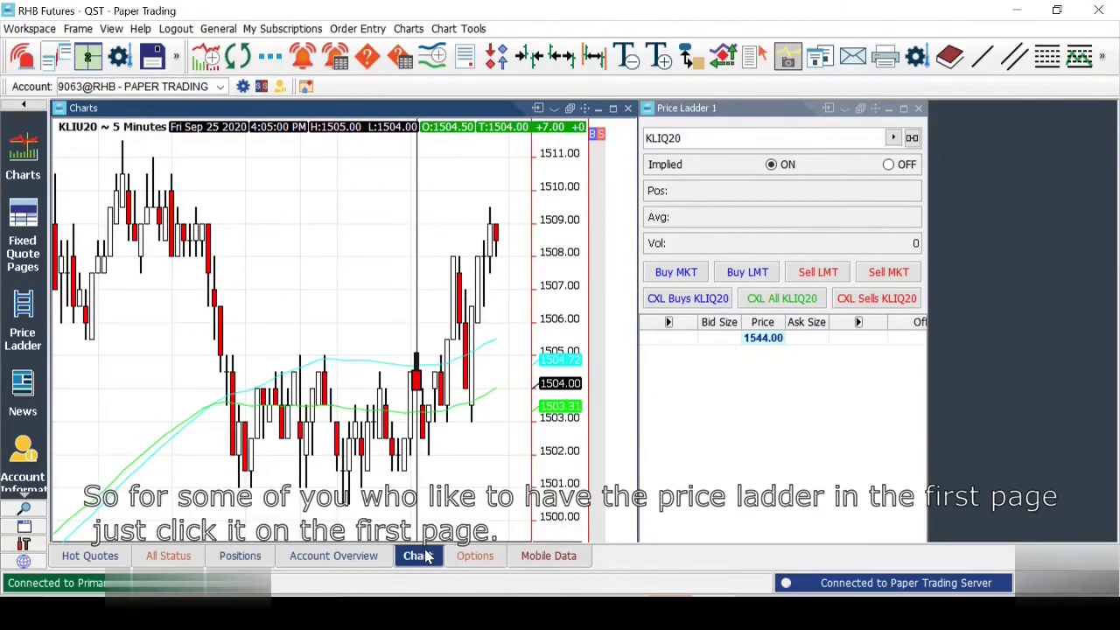
left_click(85, 557)
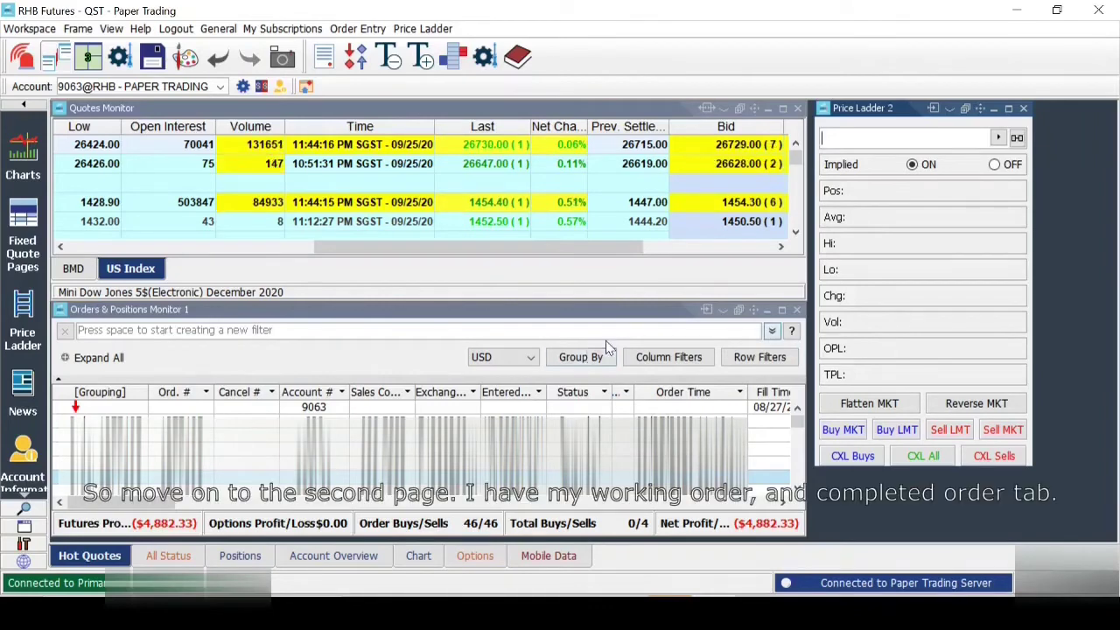
- On the All Status page, open the name of the upper orders monitor for editing and keep it as Working Order
left_click(169, 560)
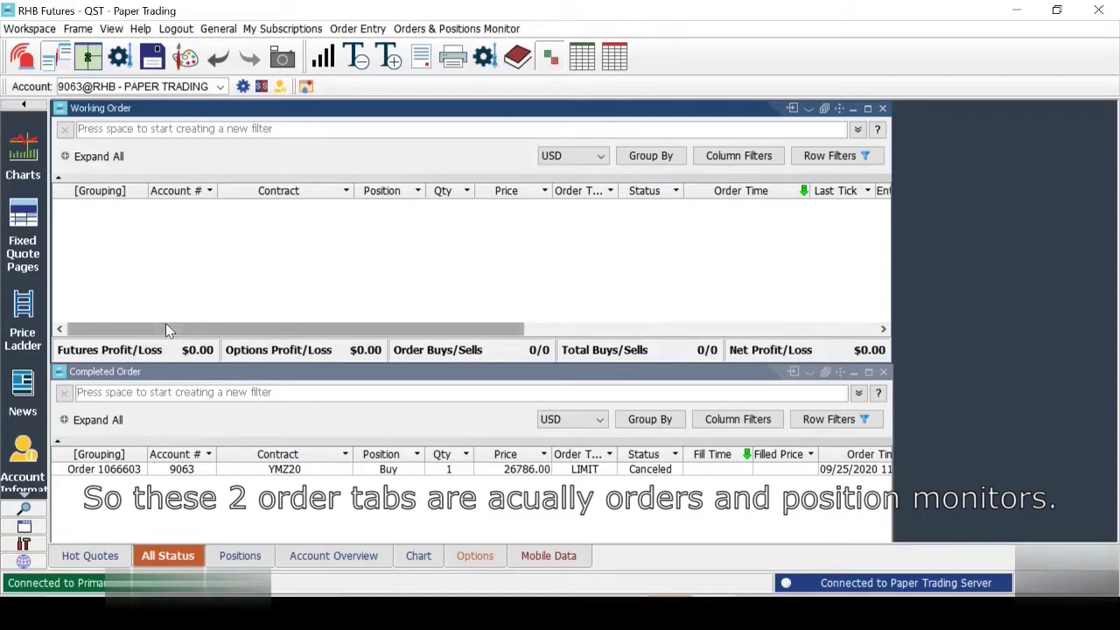
scroll(19, 428, "down", 3)
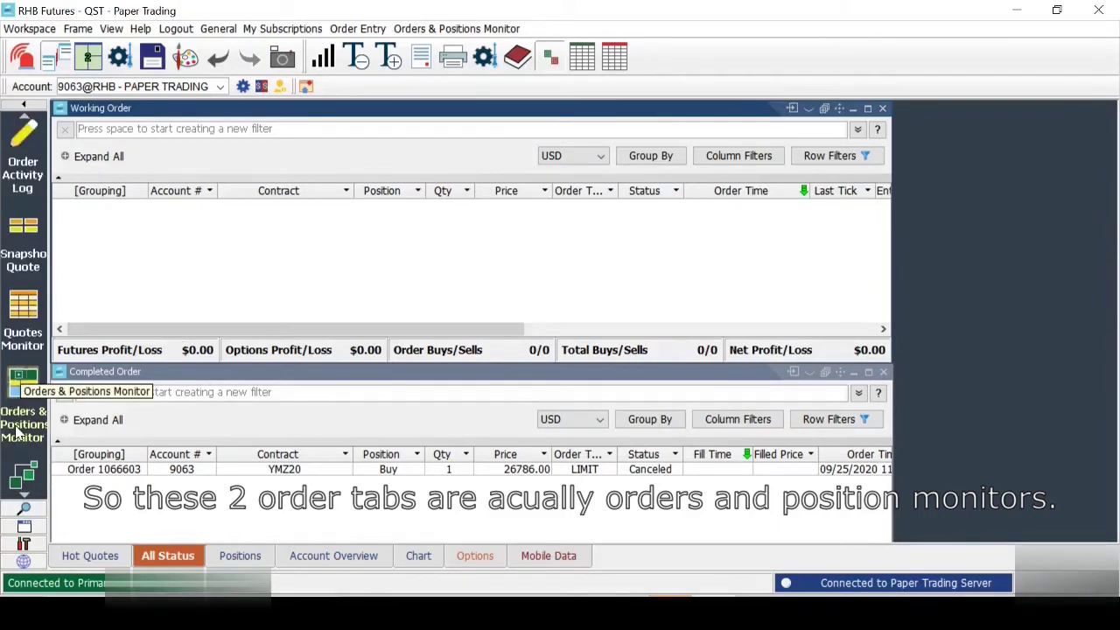
right_click(158, 115)
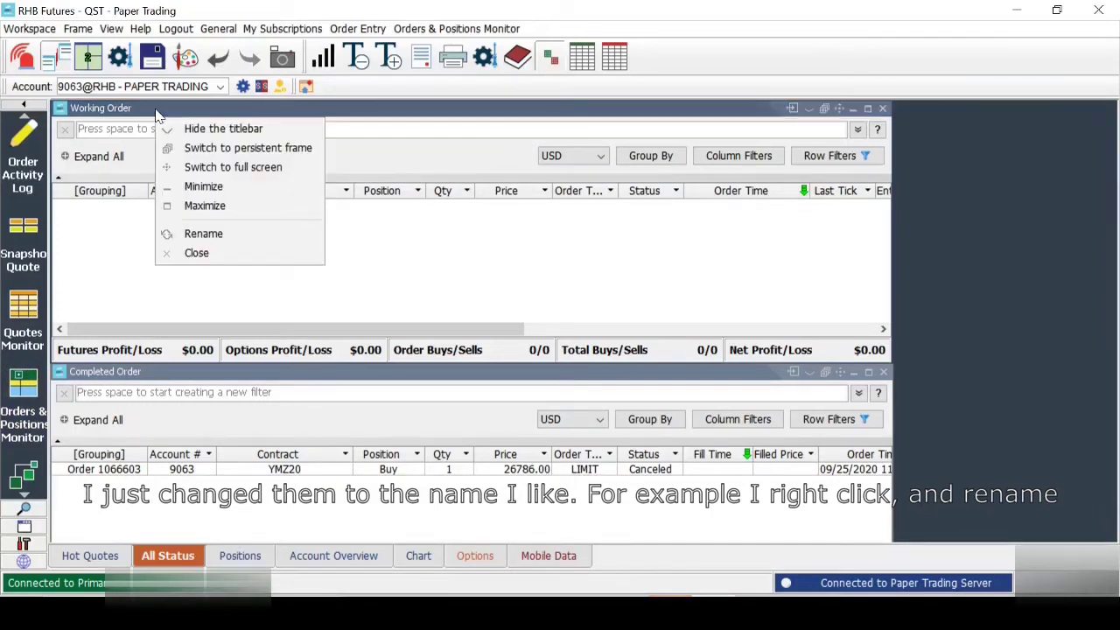
left_click(224, 232)
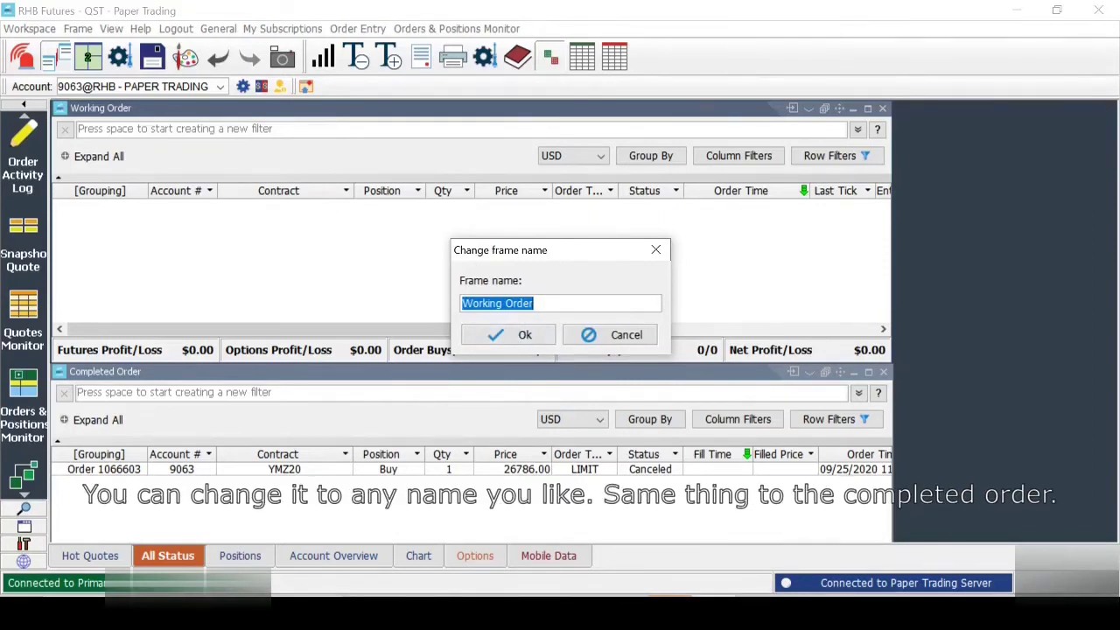
left_click(508, 329)
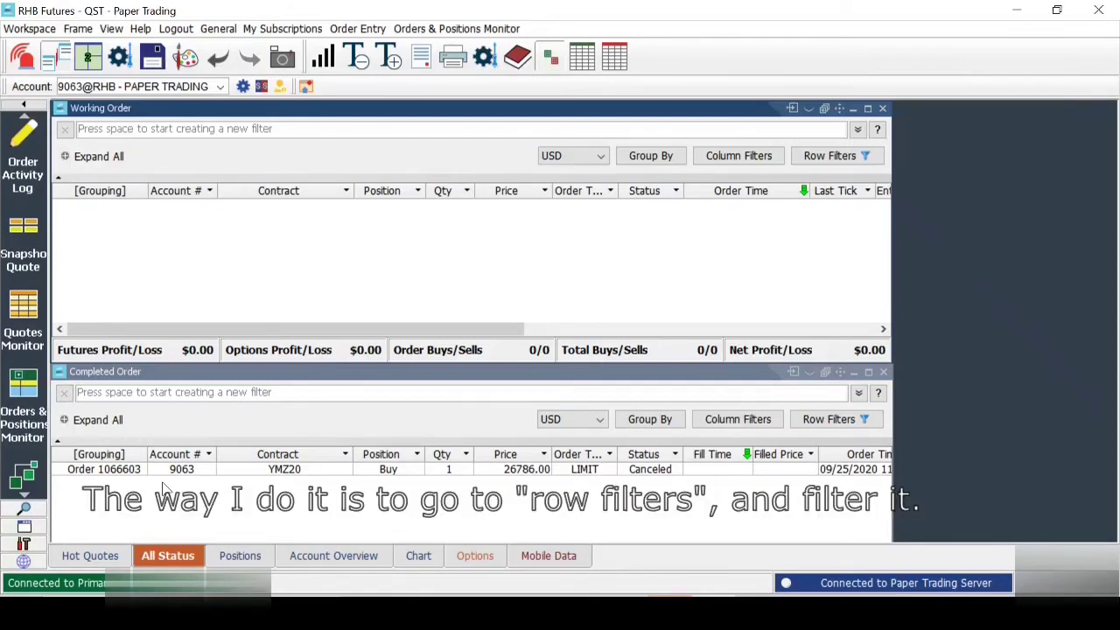
- Review the row filters that limit the Working Order monitor to working orders, and close them
left_click(835, 158)
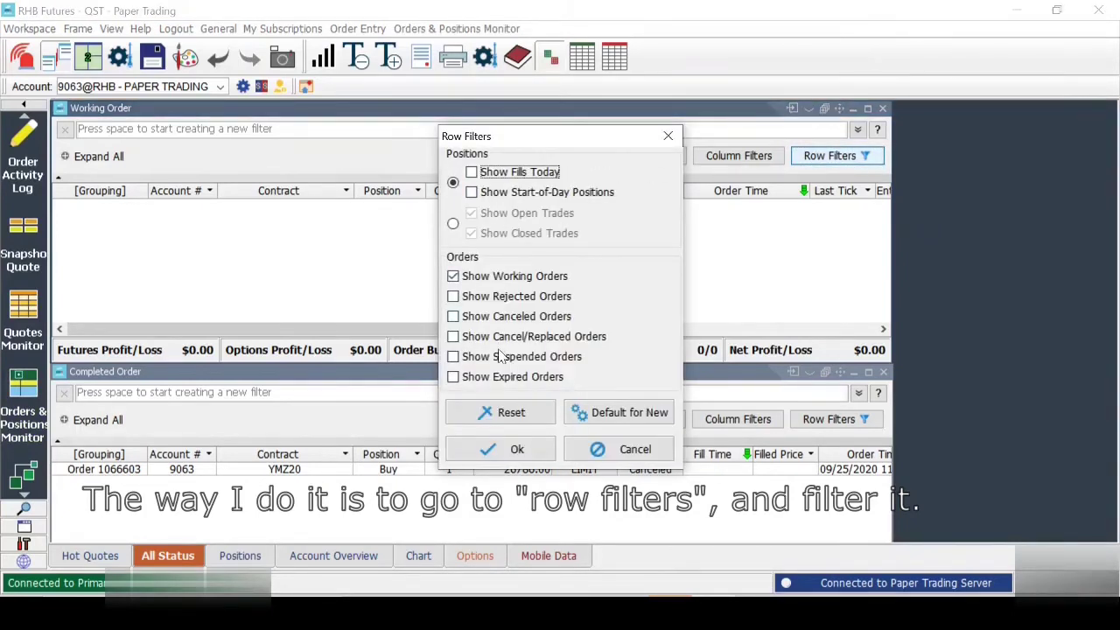
left_click(453, 276)
left_click(490, 449)
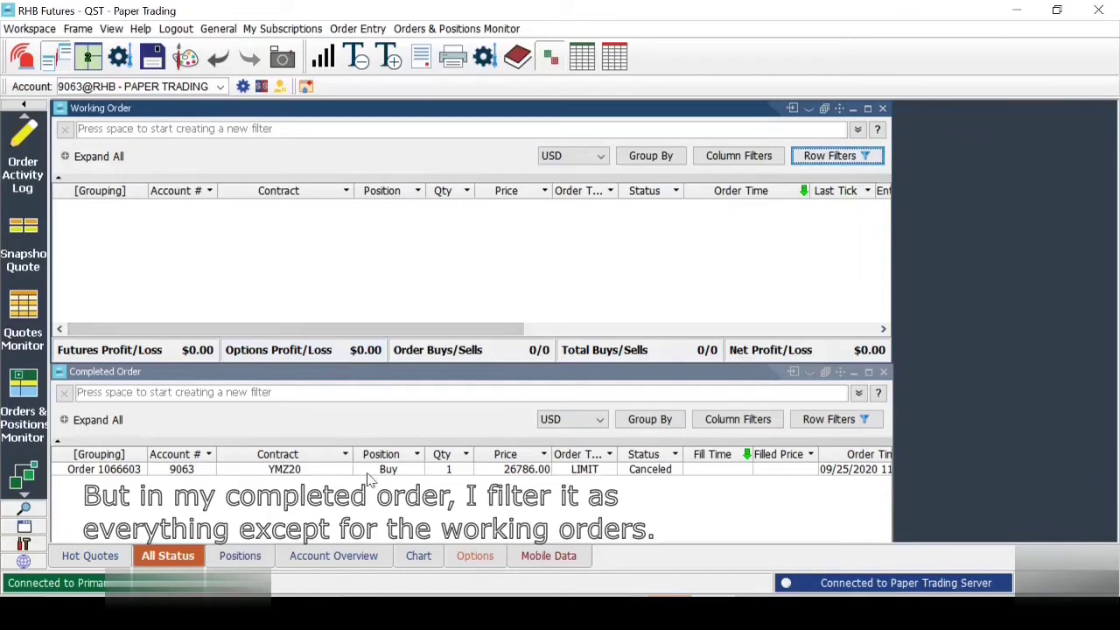
- Try to limit the Completed Order monitor's row filters by turning off Show Rejected Orders and Show Canceled Orders
left_click(831, 420)
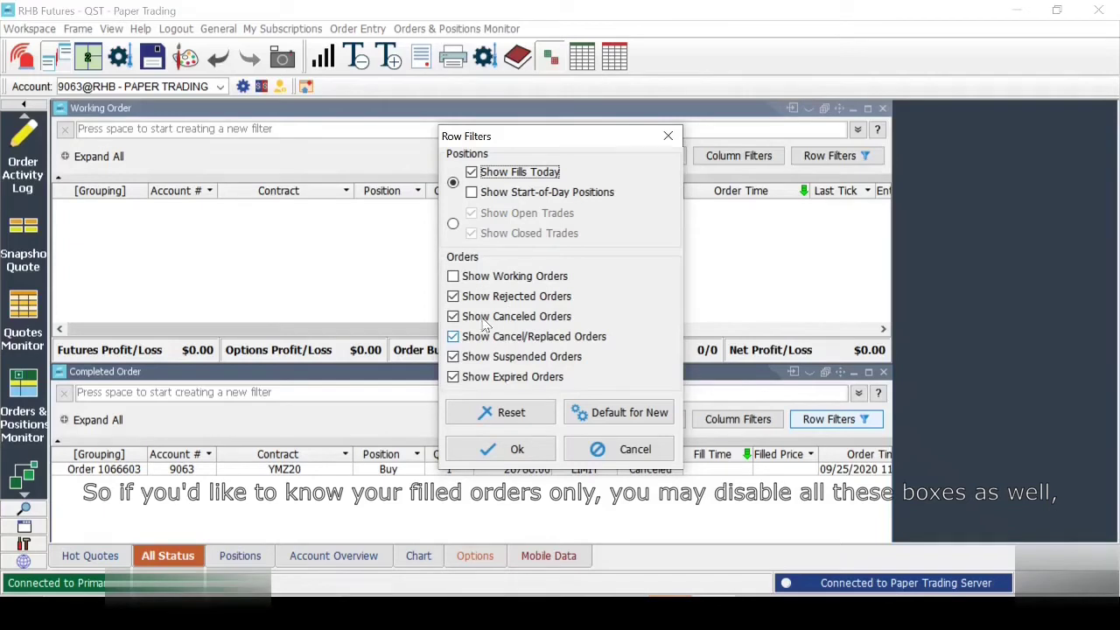
left_click(453, 296)
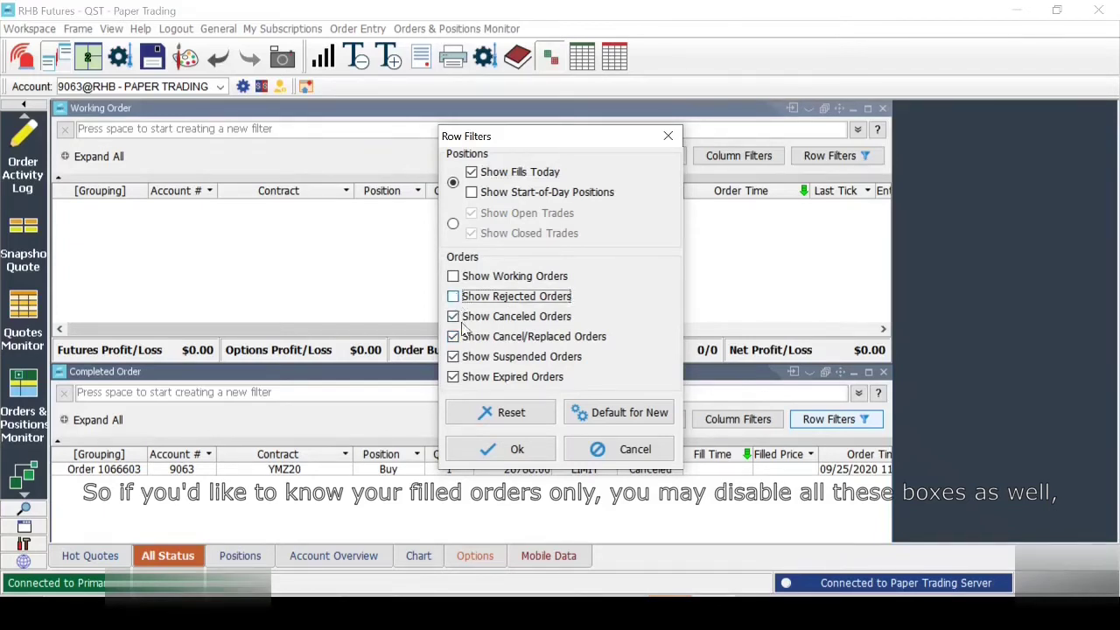
left_click(453, 317)
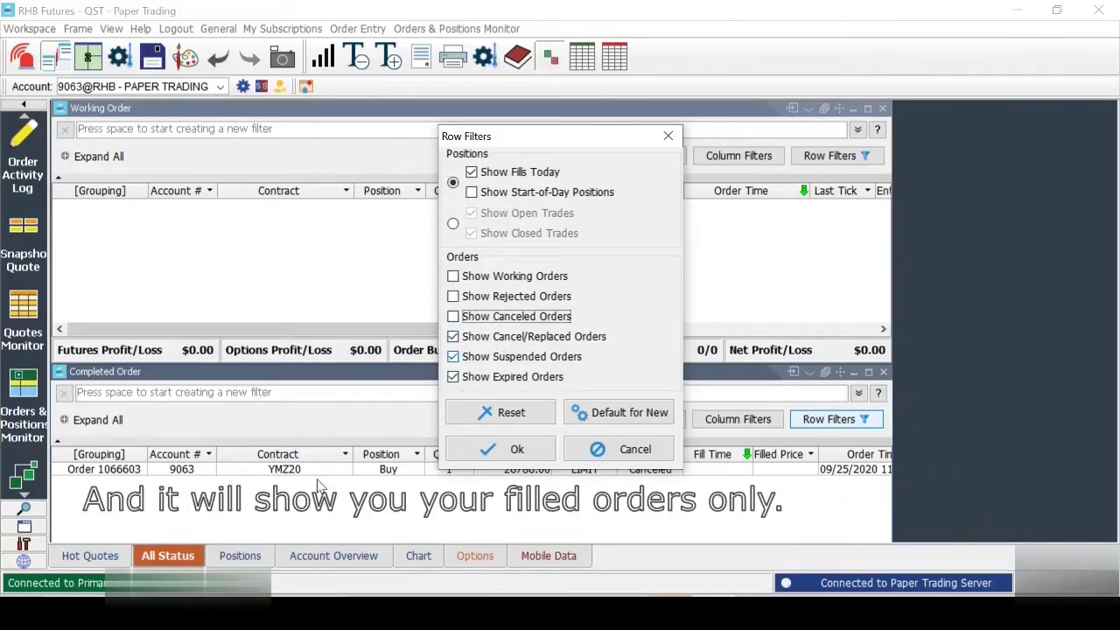
left_click(499, 455)
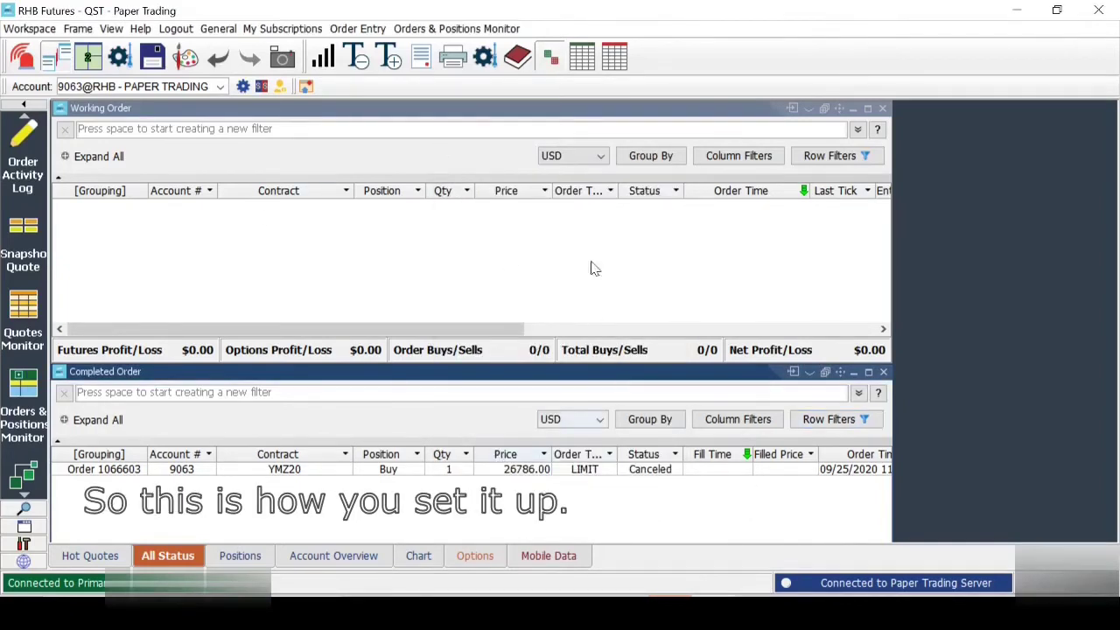
- Review the row filters and the Group By settings of the Orders & Positions Monitor on the Positions page
left_click(230, 561)
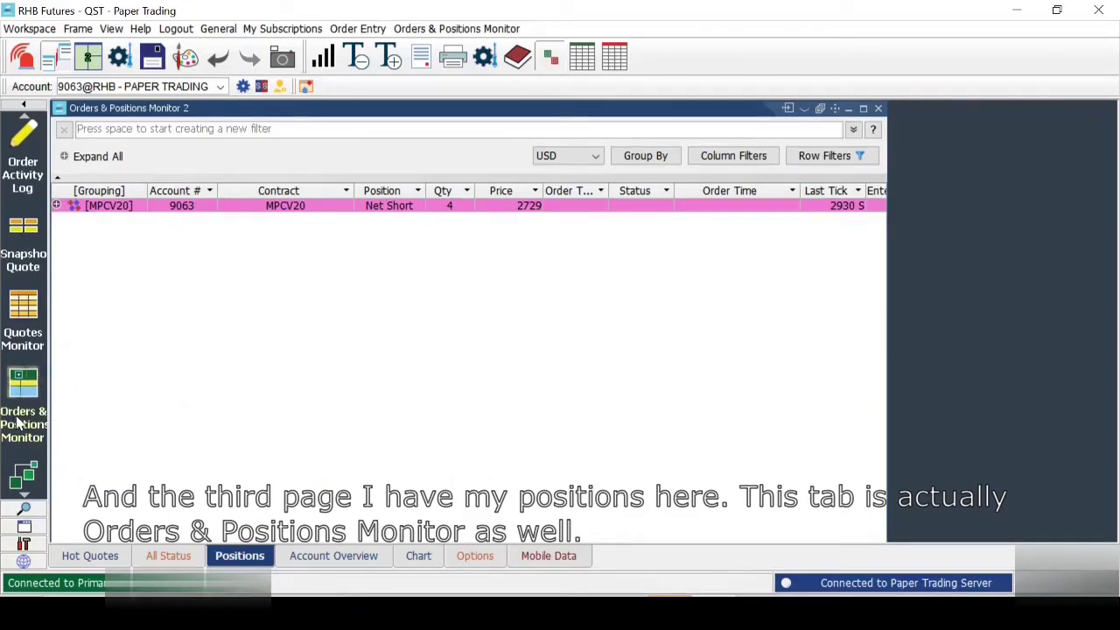
left_click(850, 159)
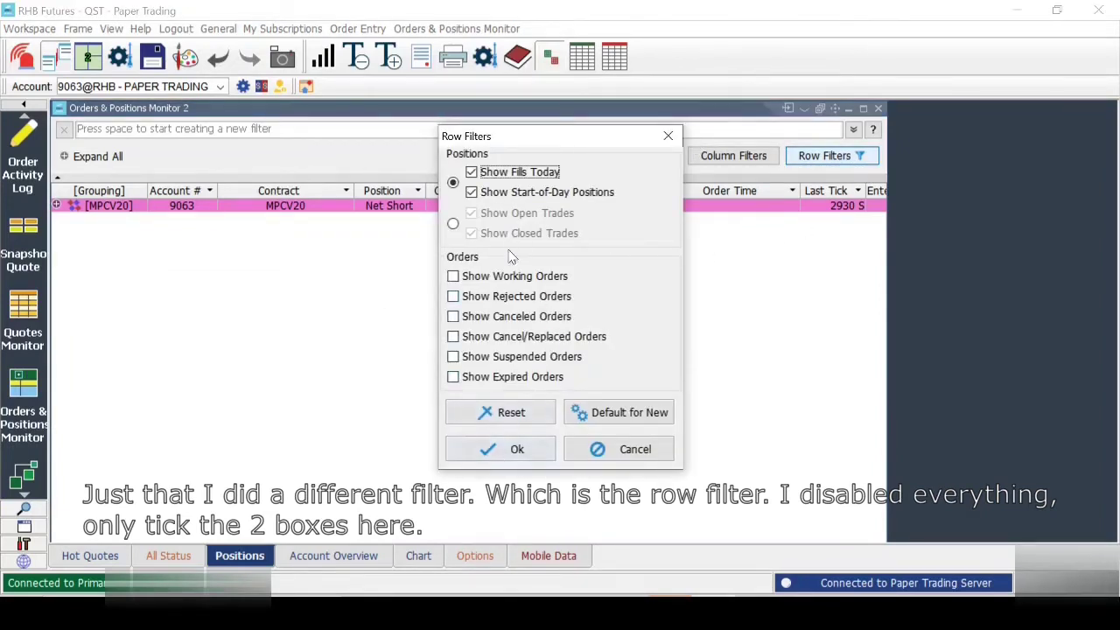
left_click(667, 137)
left_click(647, 159)
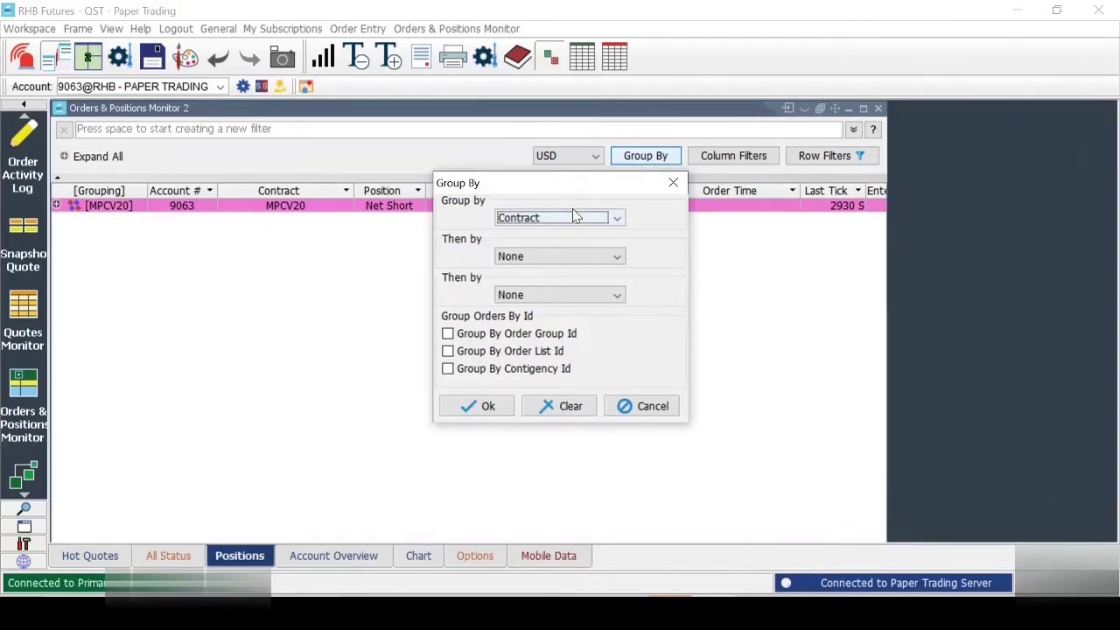
left_click(473, 404)
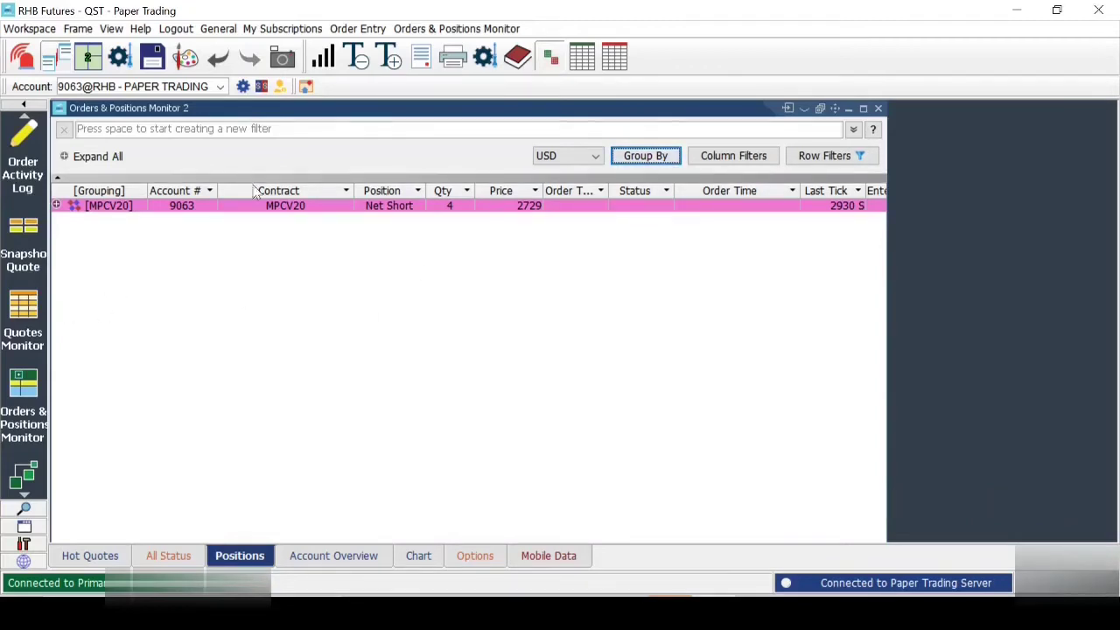
- View the Account Overview page and locate the Account Information module it is built from
left_click(342, 561)
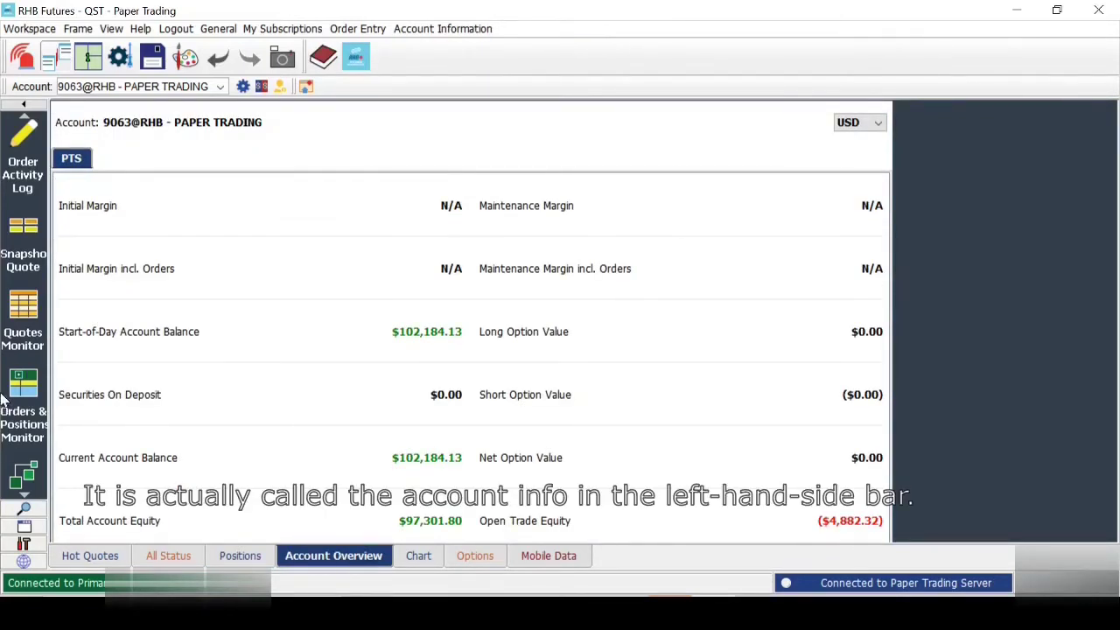
scroll(11, 401, "up", 3)
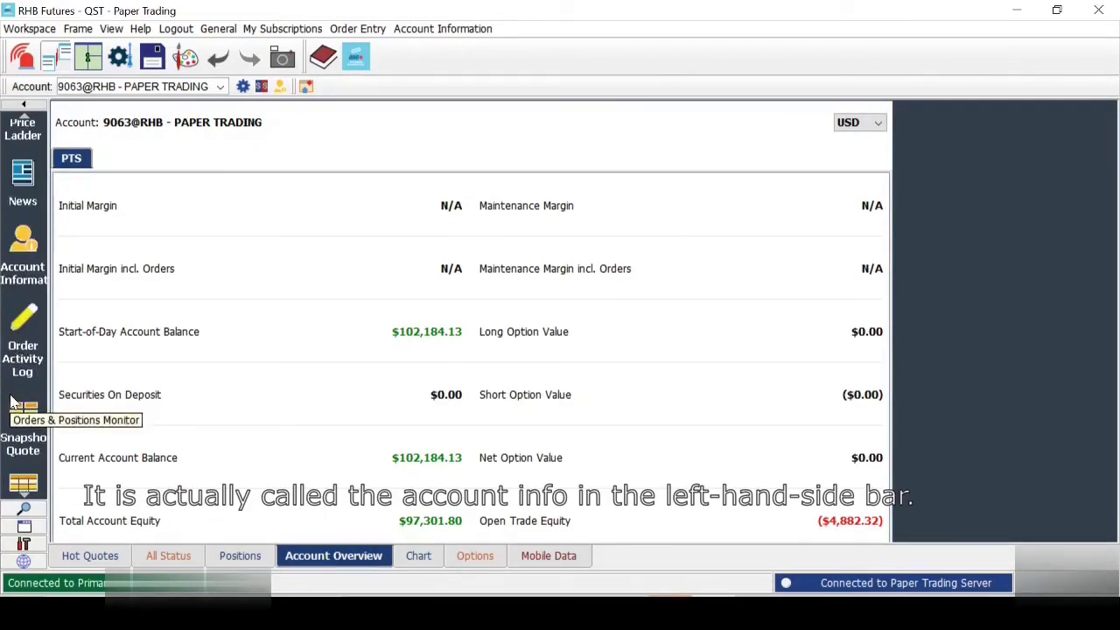
left_click(21, 277)
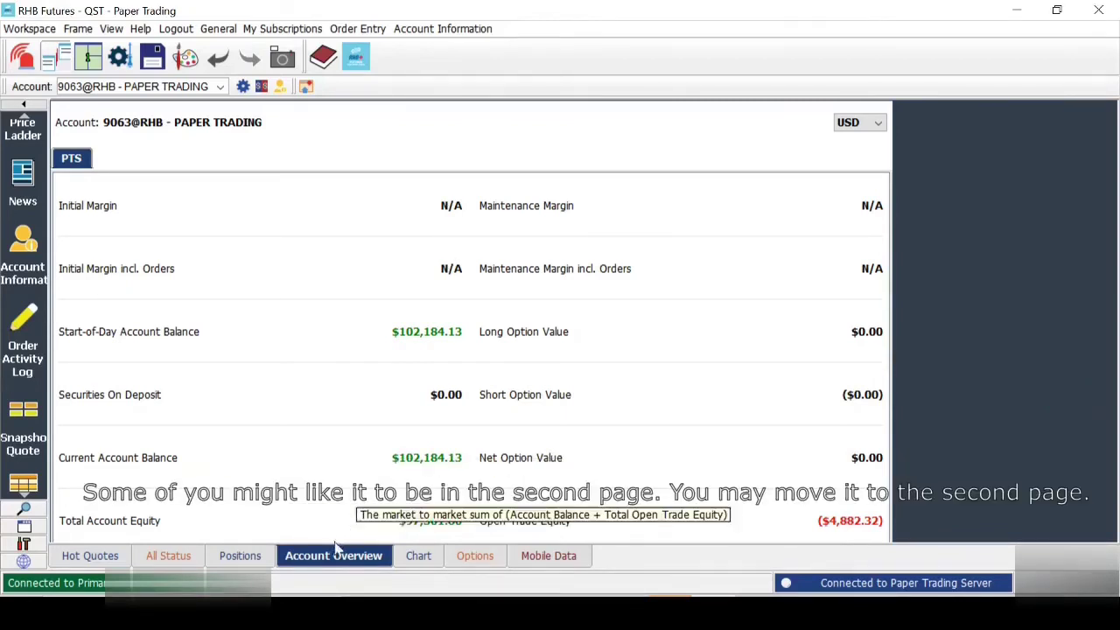
- Lower the top edge of the Account information frame on the Account Overview page and reveal its title bar
mouse_move(332, 561)
left_mouse_down()
mouse_move(157, 564)
mouse_move(345, 571)
left_mouse_up()
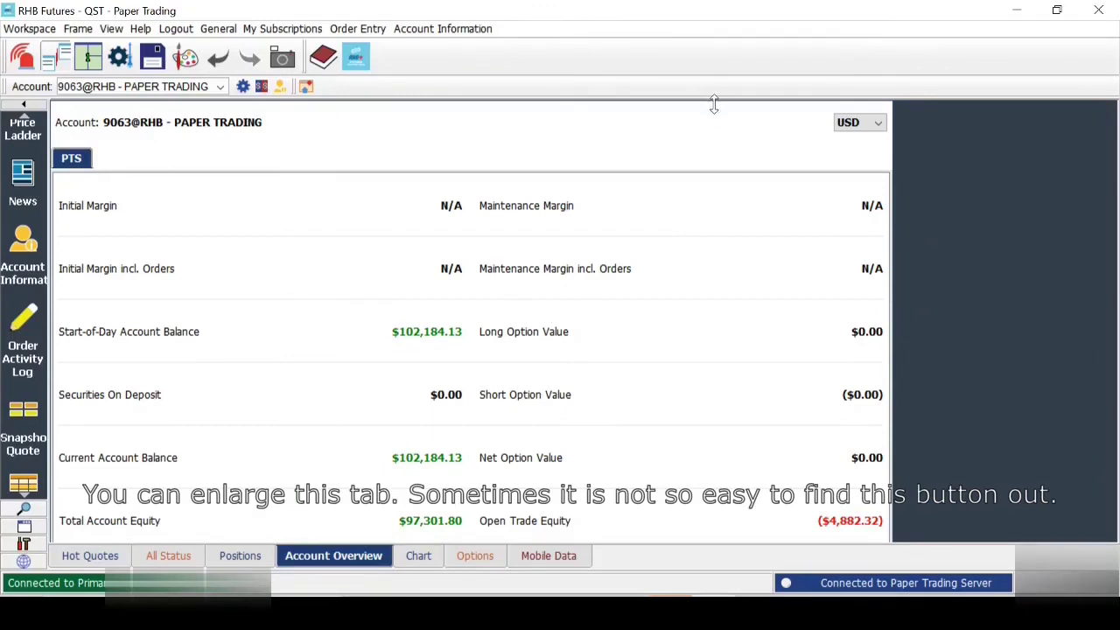
left_click_drag(714, 104, 708, 171)
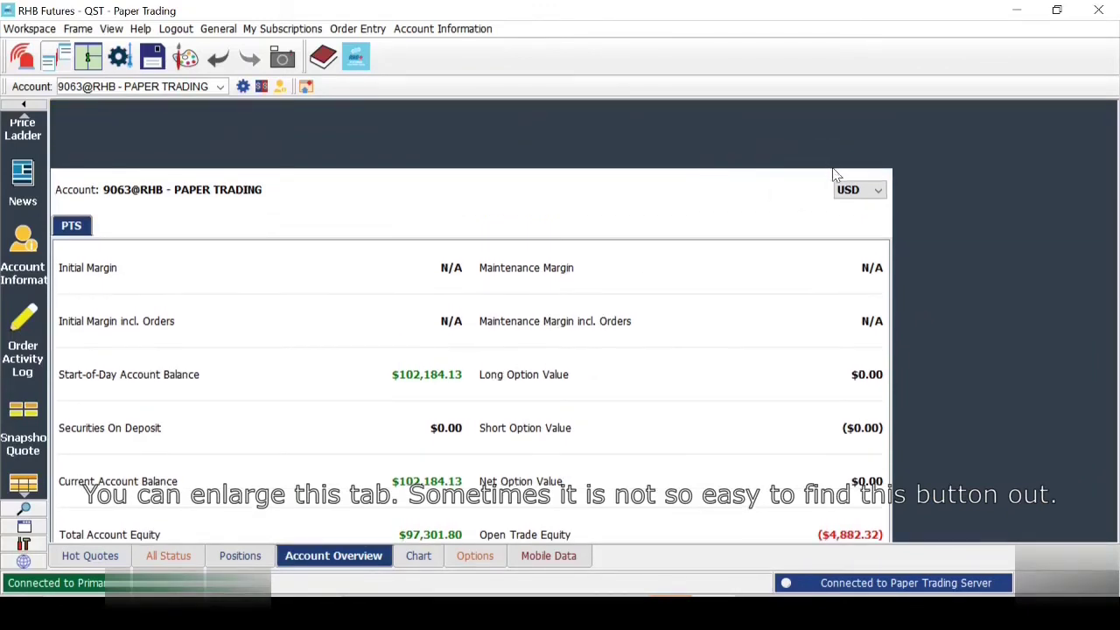
left_click_drag(831, 170, 800, 158)
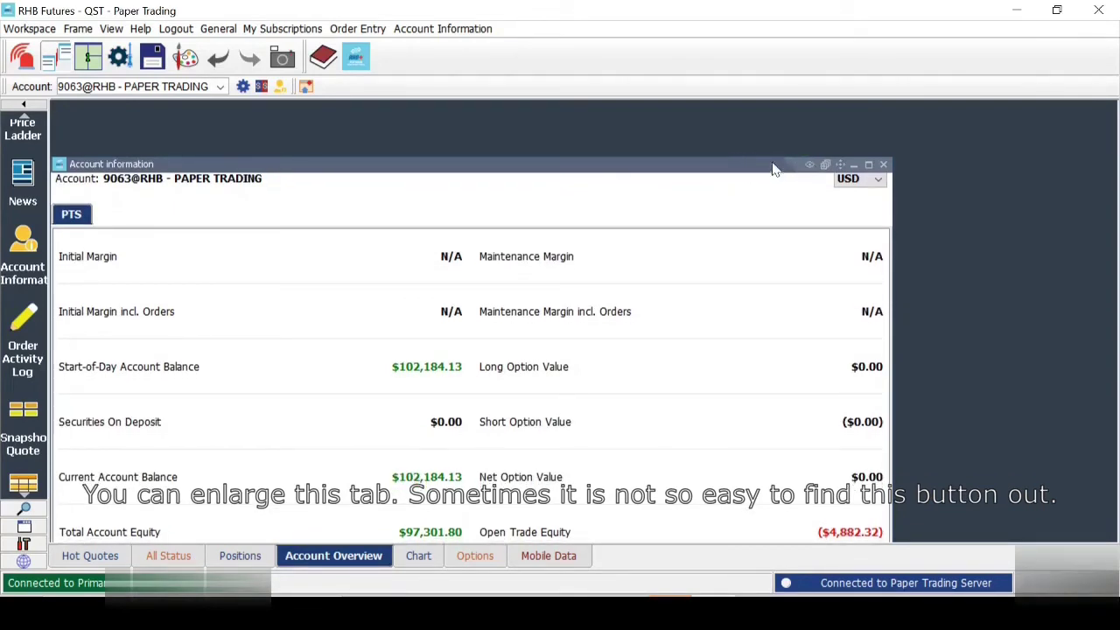
- Pin the title bar of the Account information frame and maximize the frame on the Account Overview page
left_click(806, 167)
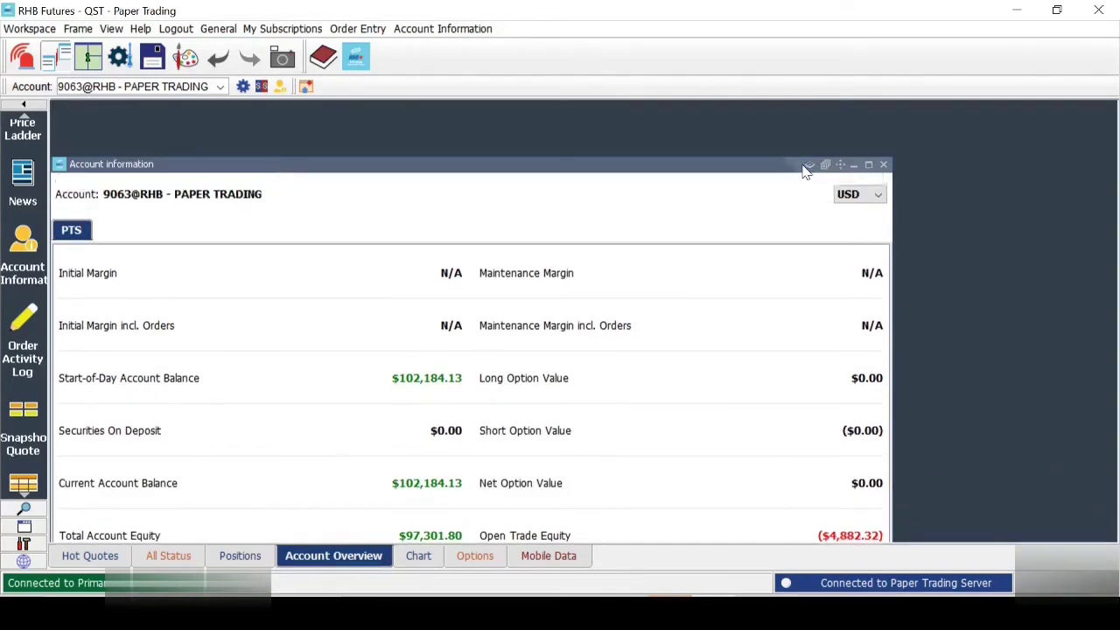
left_click(868, 167)
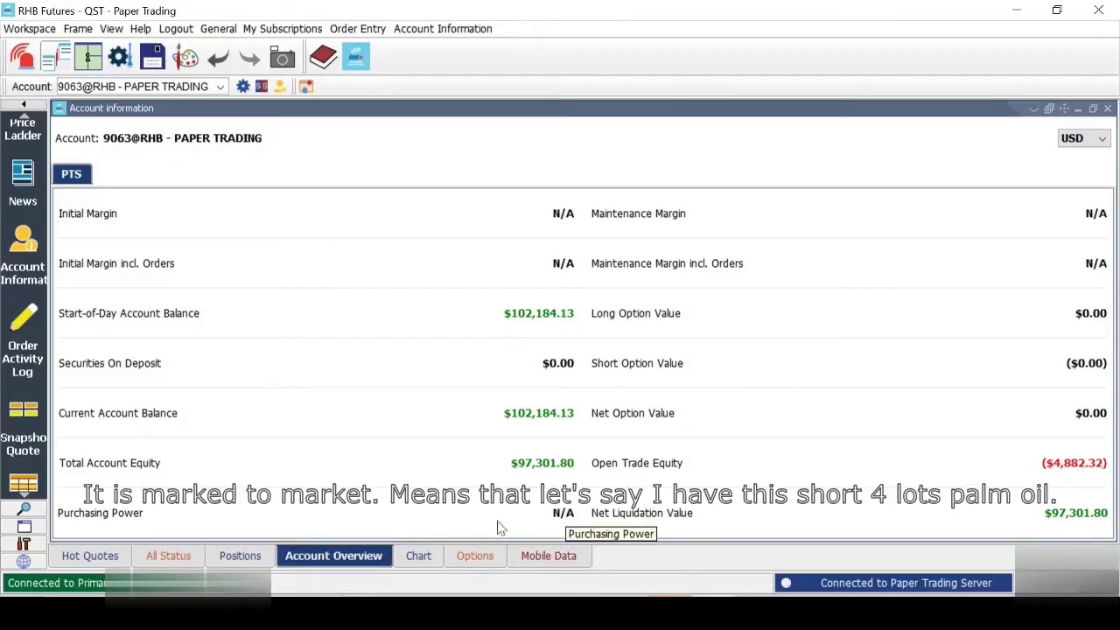
- Check the palm oil position on the Positions page against the Net Liquidation Value and Initial Margin fields on the Account Overview page
left_click(240, 555)
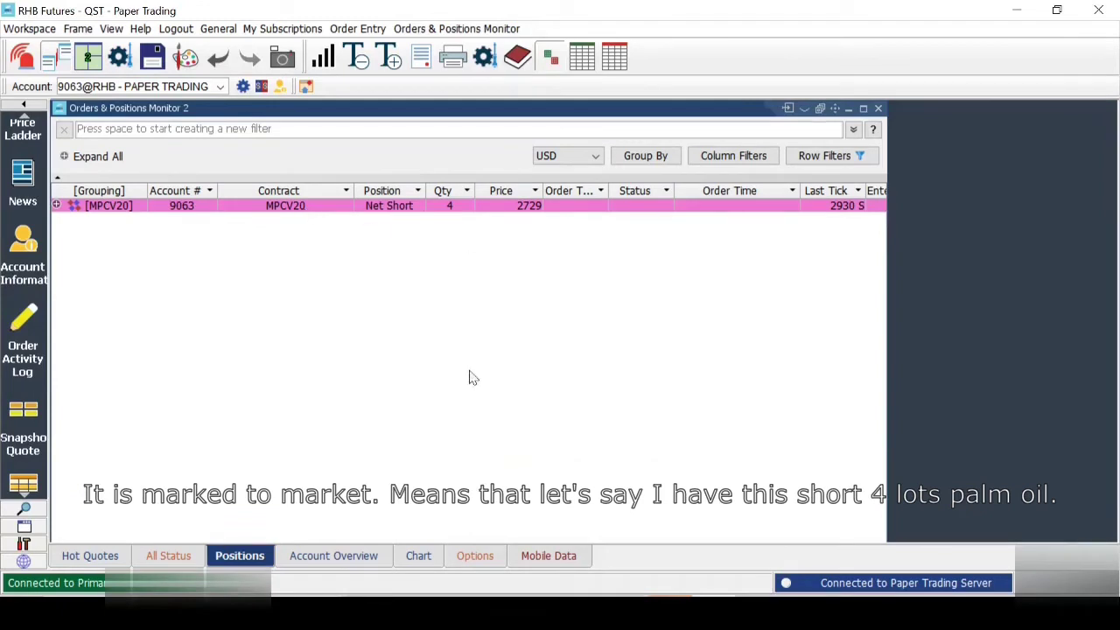
left_click(313, 553)
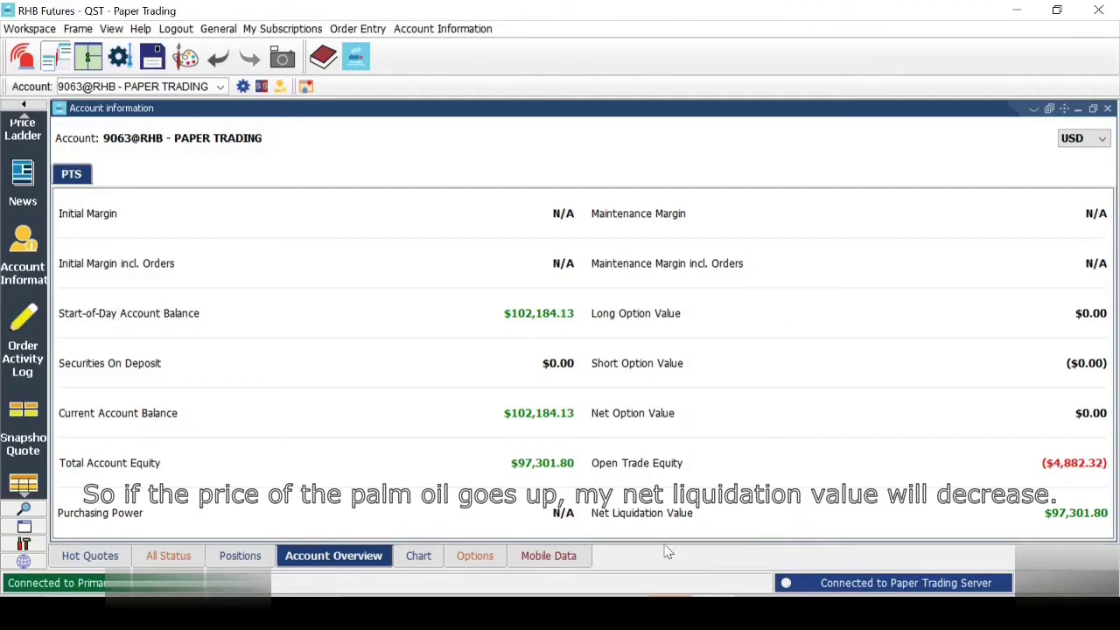
mouse_move(662, 536)
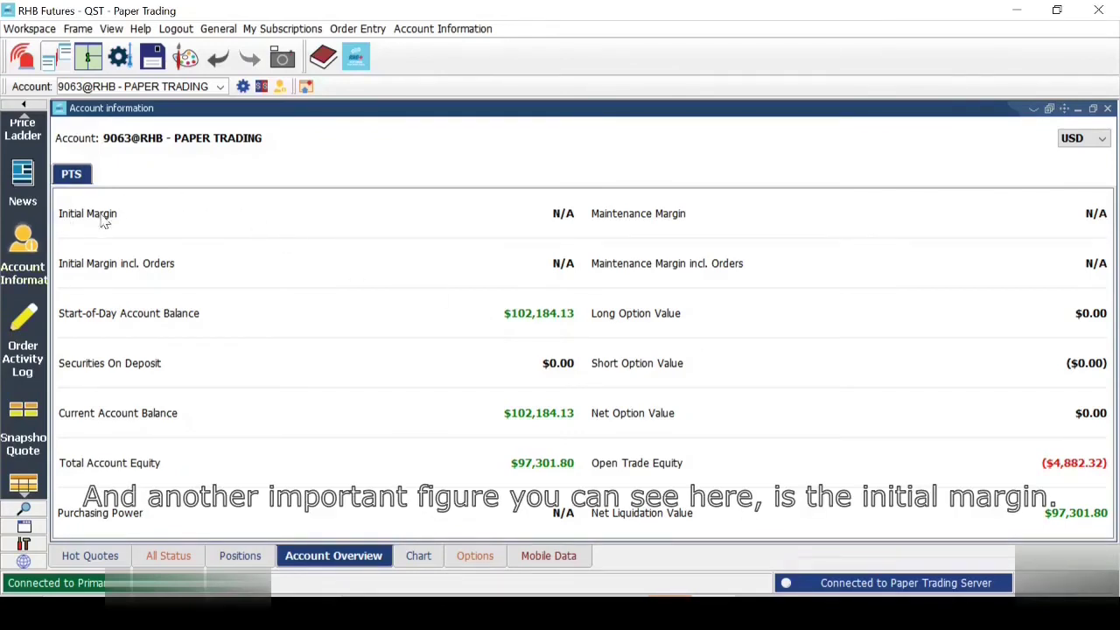
mouse_move(85, 228)
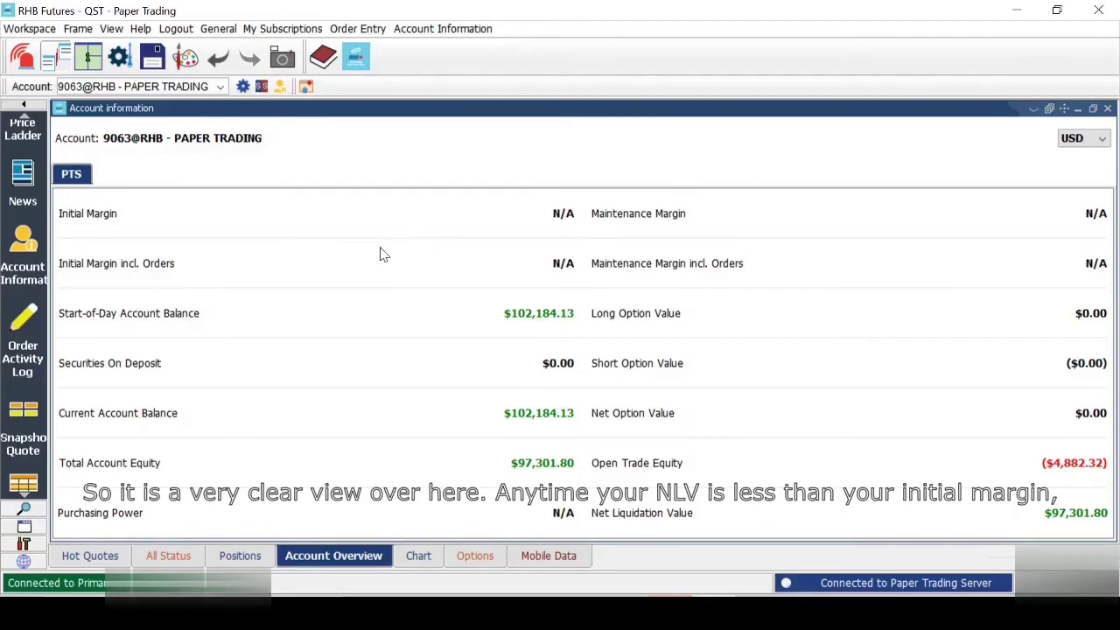
mouse_move(340, 235)
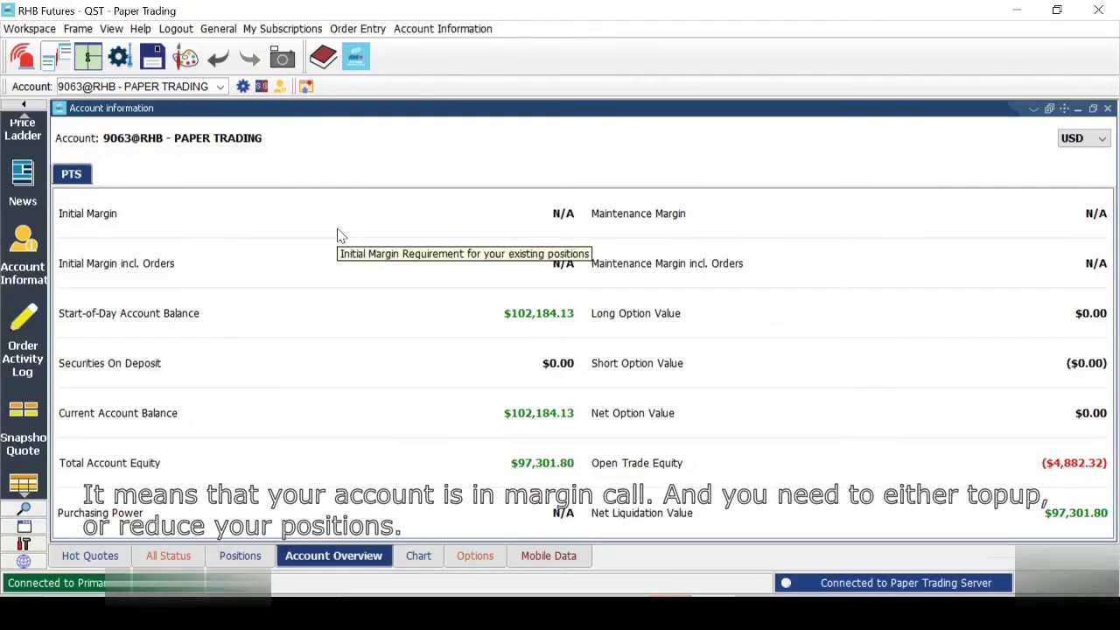
mouse_move(602, 348)
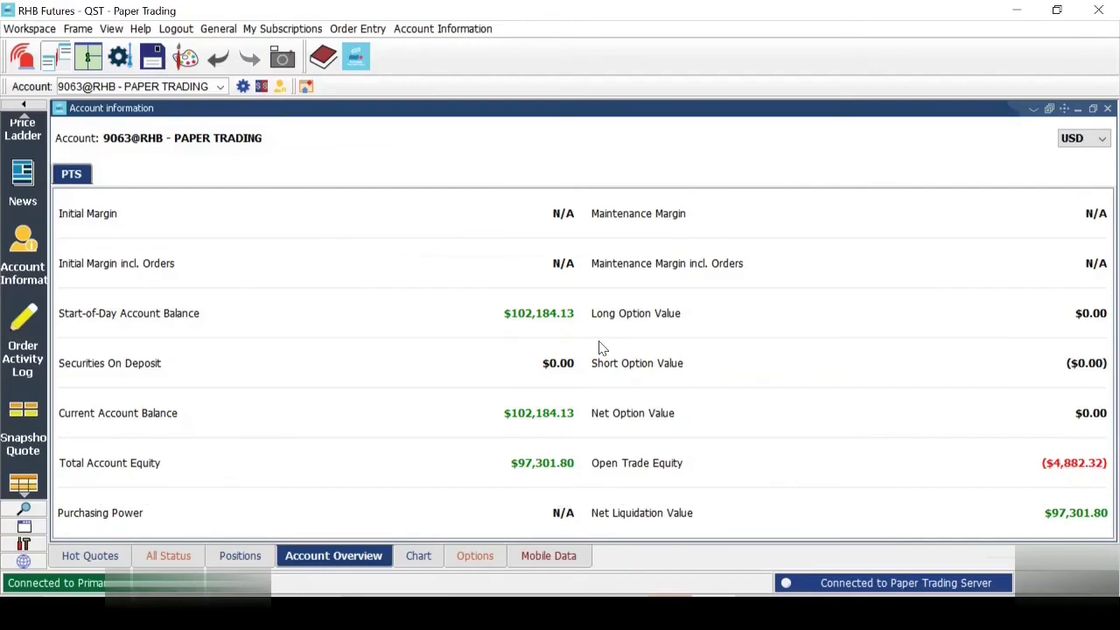
- Permanently delete the KLIU20 5-minute Charts frame from the Chart page
left_click(429, 556)
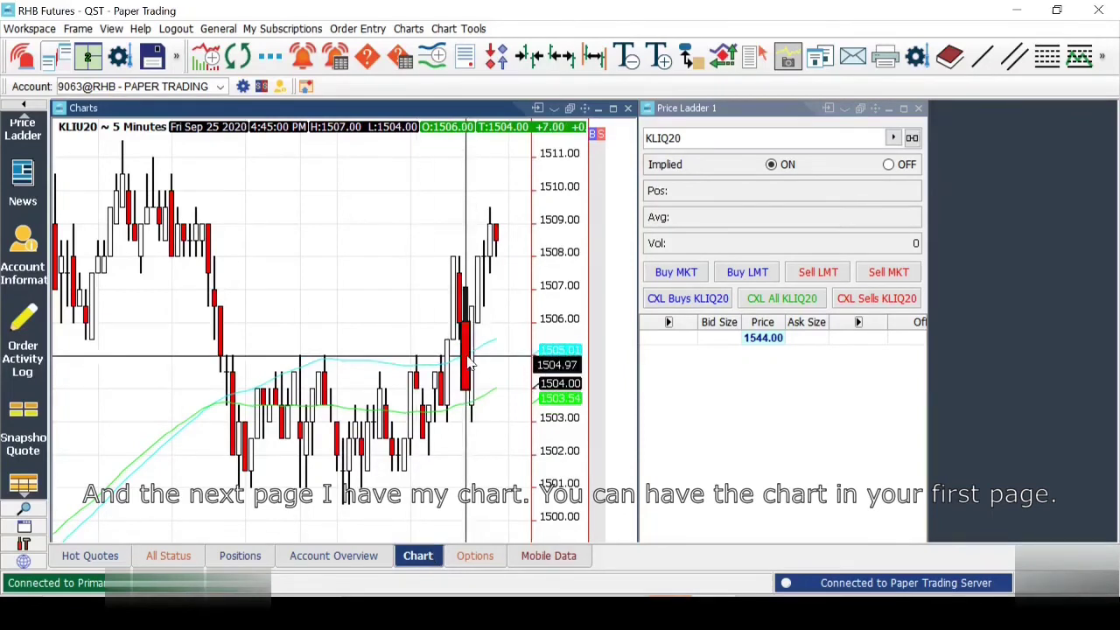
left_click(627, 108)
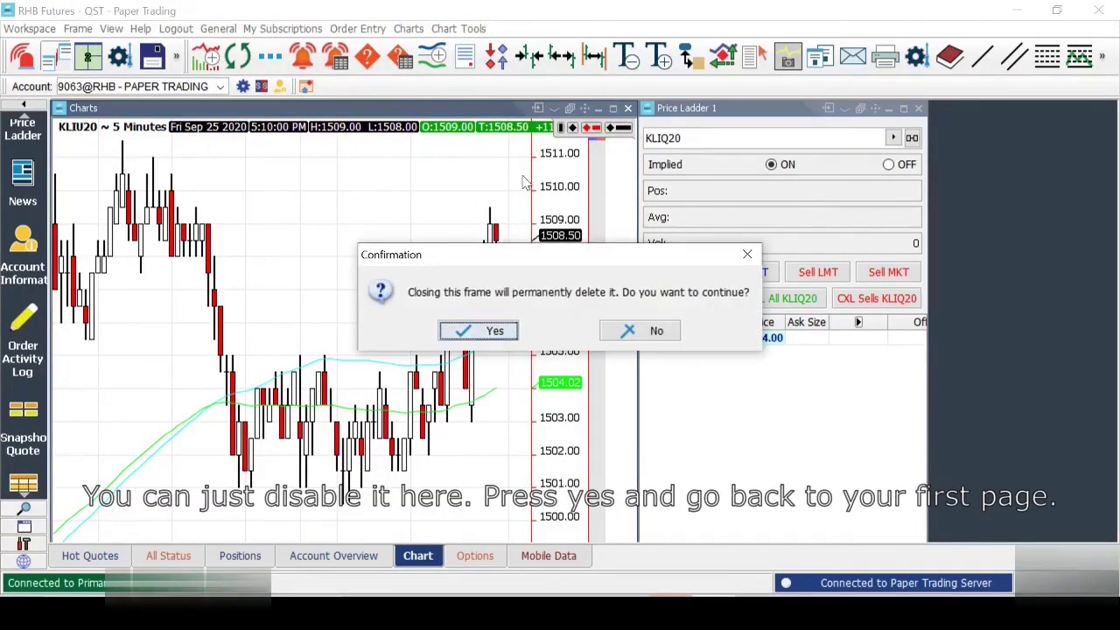
left_click(455, 328)
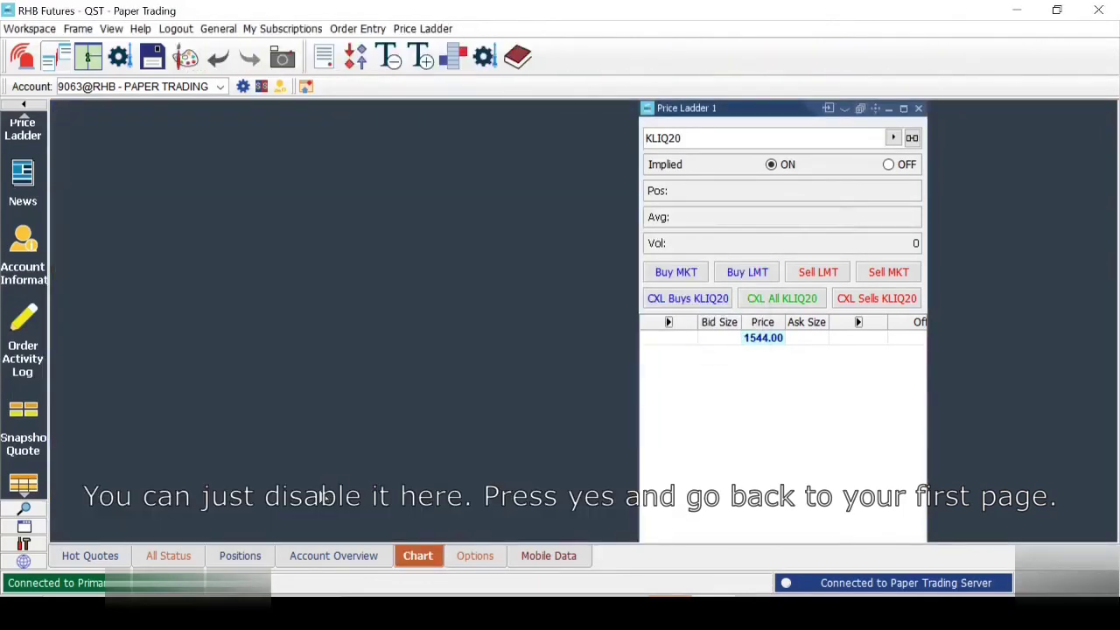
- Open a 30-minute intraday chart for the Mini Dow Jones December 2020 contract YMZ20 from the Hot Quotes page
left_click(92, 556)
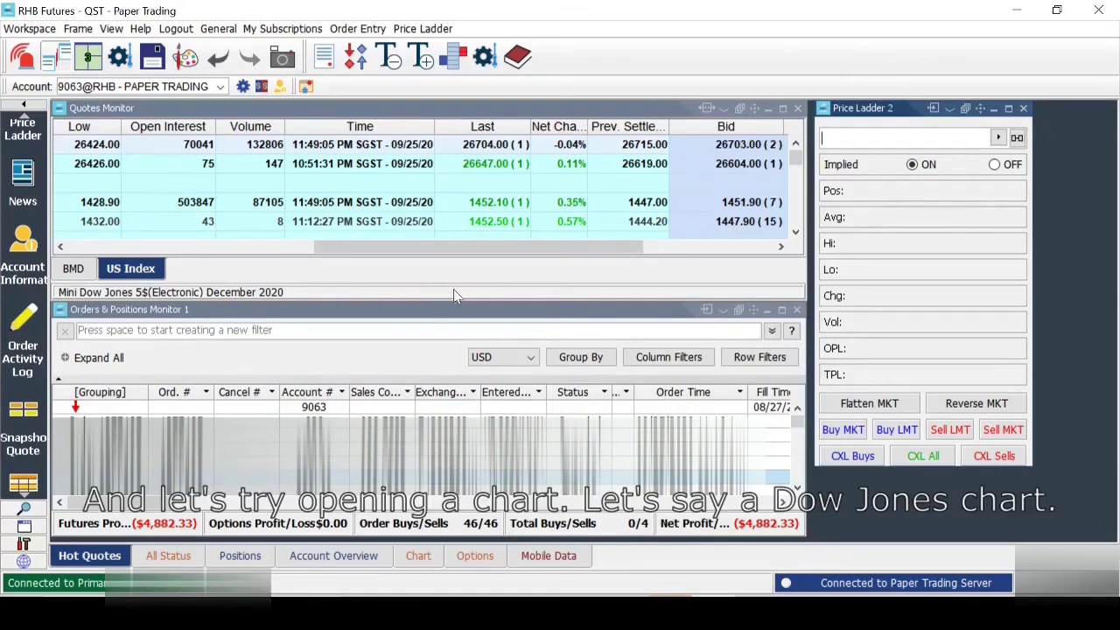
left_click_drag(444, 247, 155, 246)
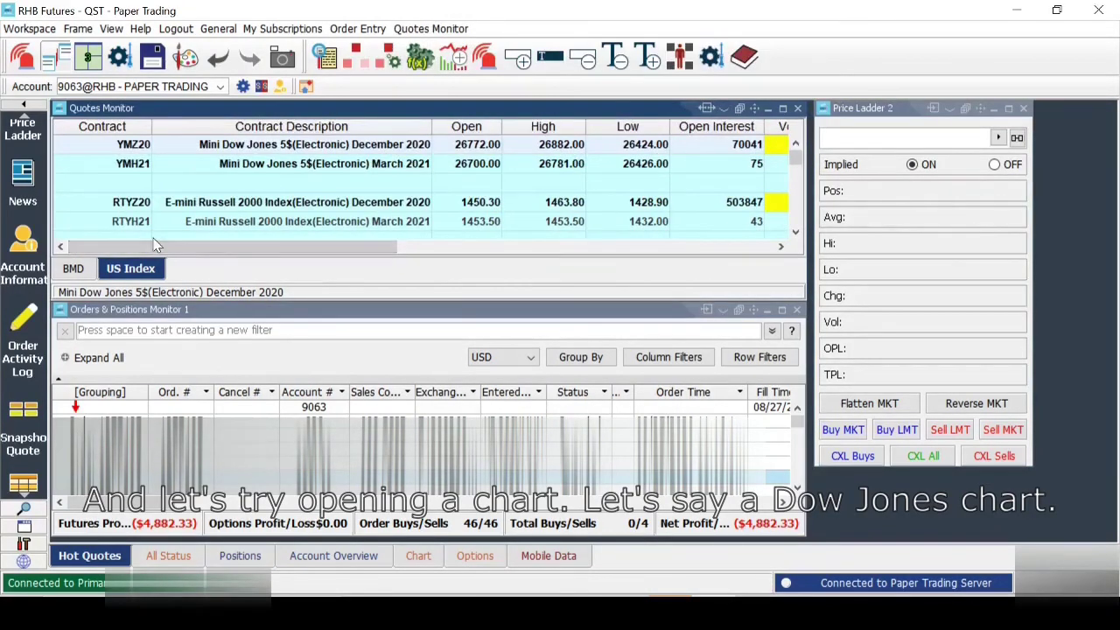
right_click(97, 152)
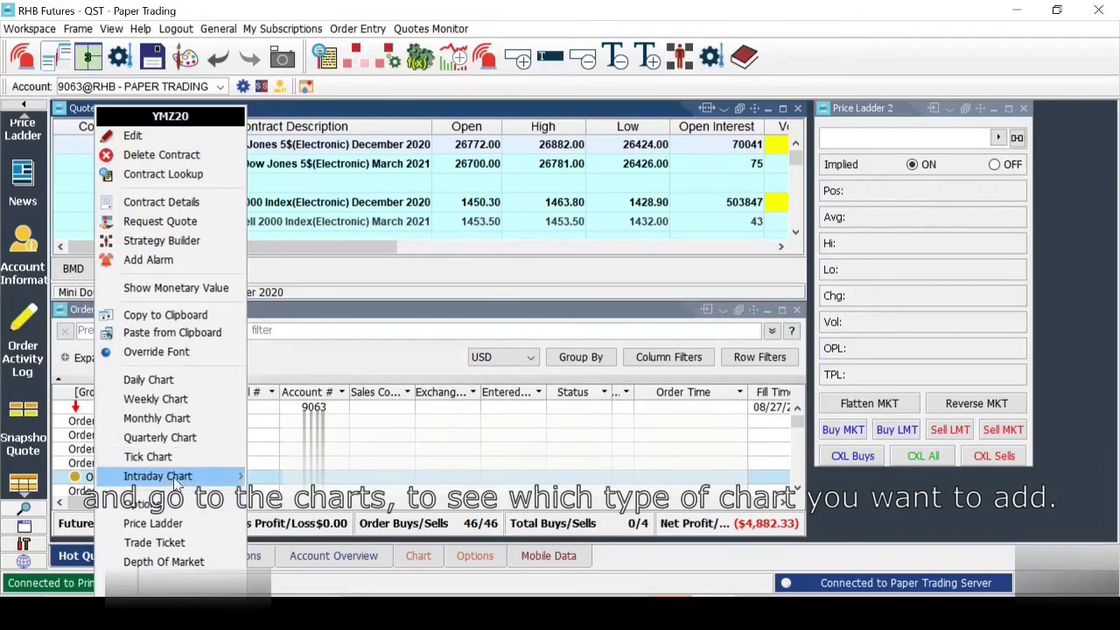
mouse_move(185, 481)
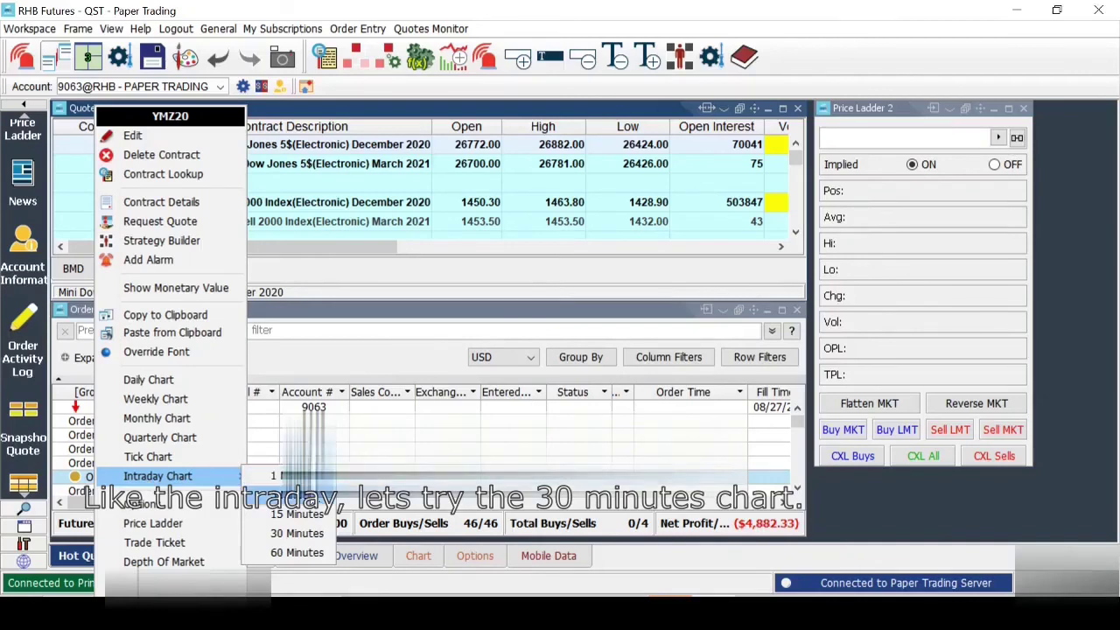
left_click(309, 535)
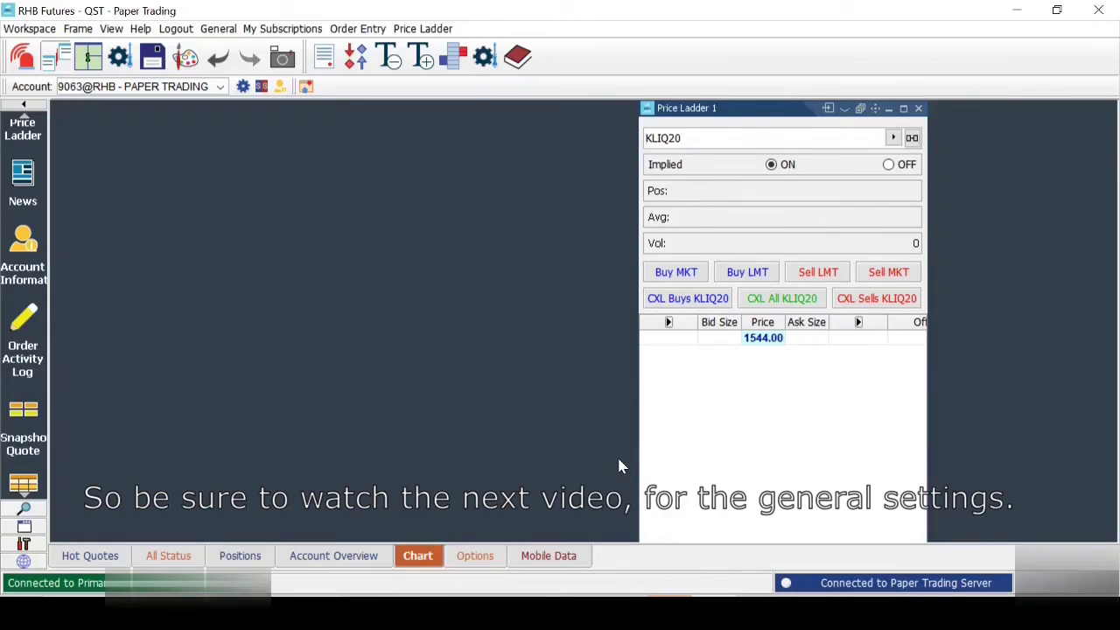
- Open the name of the Hot Quotes workspace for editing and accept it as it is
left_click(94, 560)
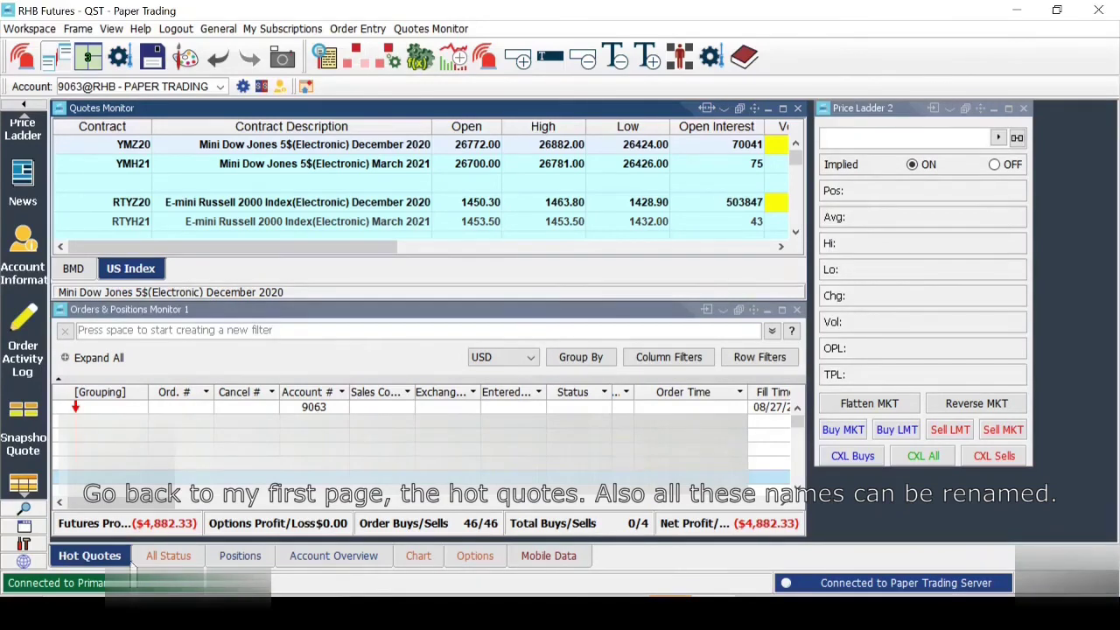
right_click(73, 561)
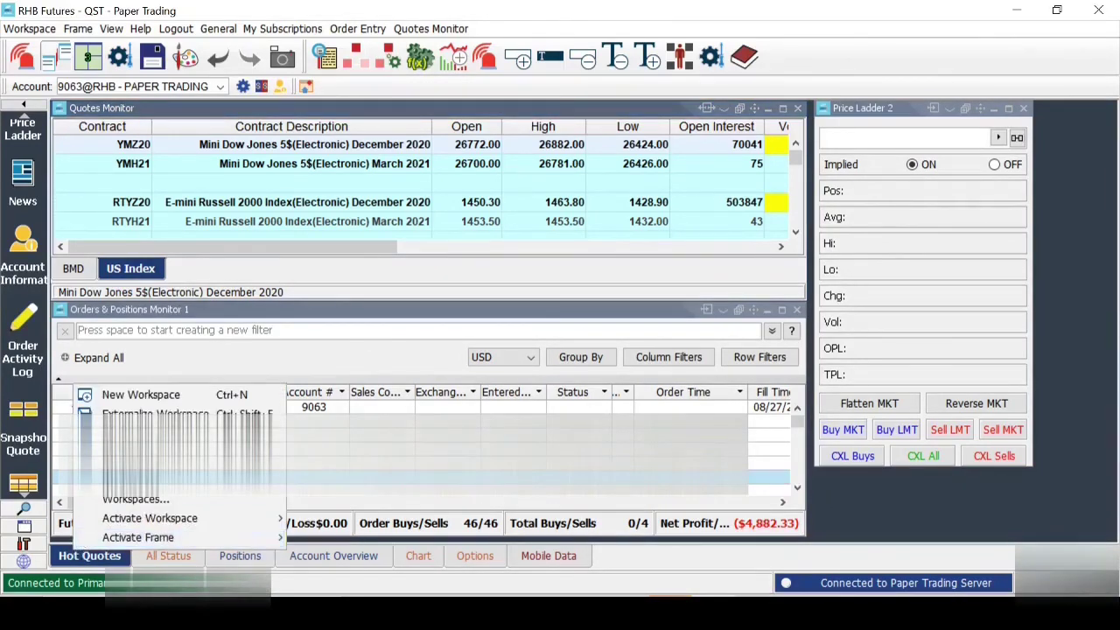
left_click(131, 498)
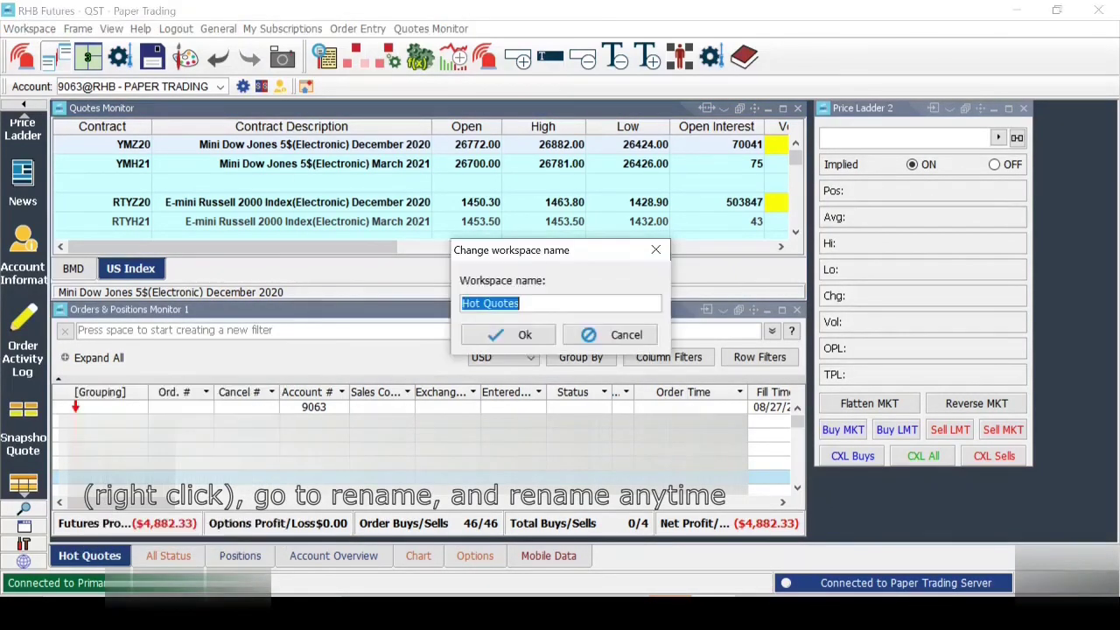
left_click(509, 336)
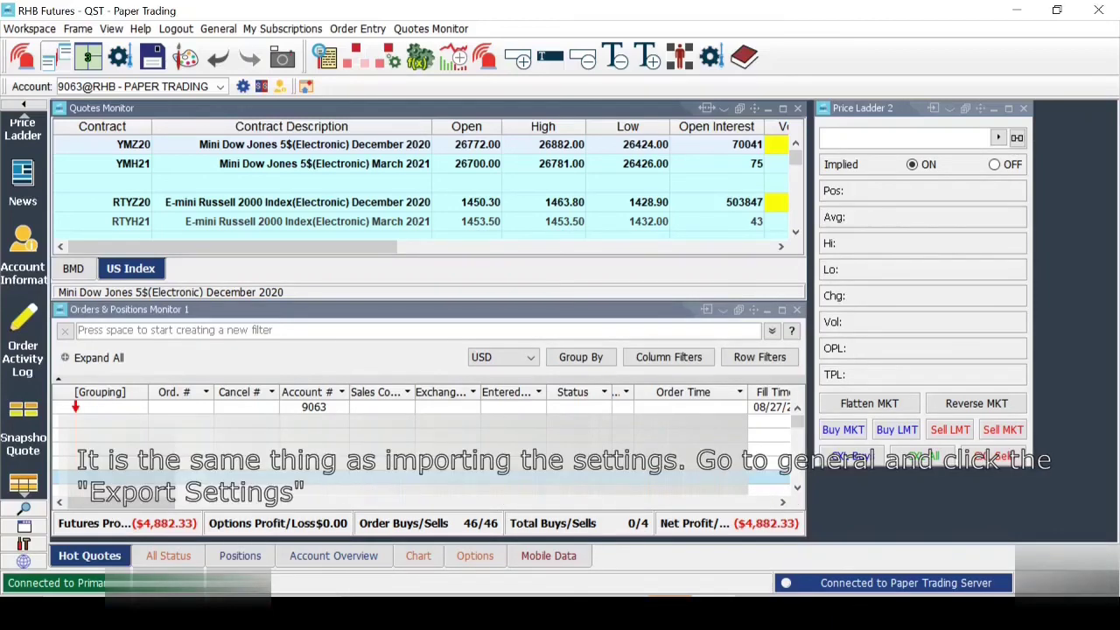
- Export the platform settings to the existing file "qst settings demo" on the Desktop, without opening its folder or e-mailing the settings
left_click(219, 31)
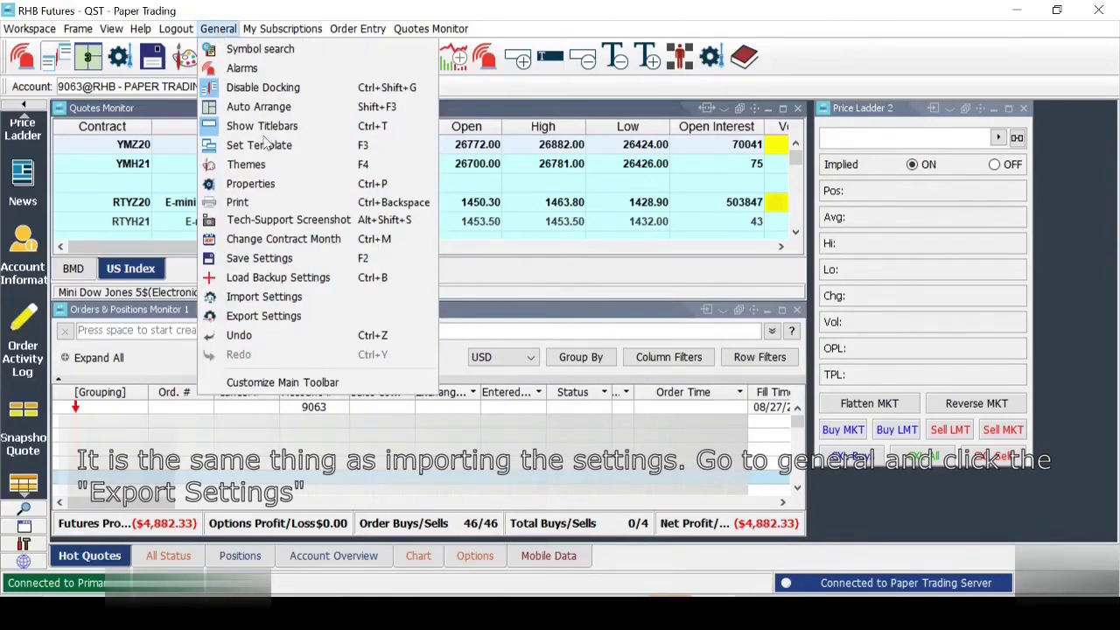
left_click(245, 316)
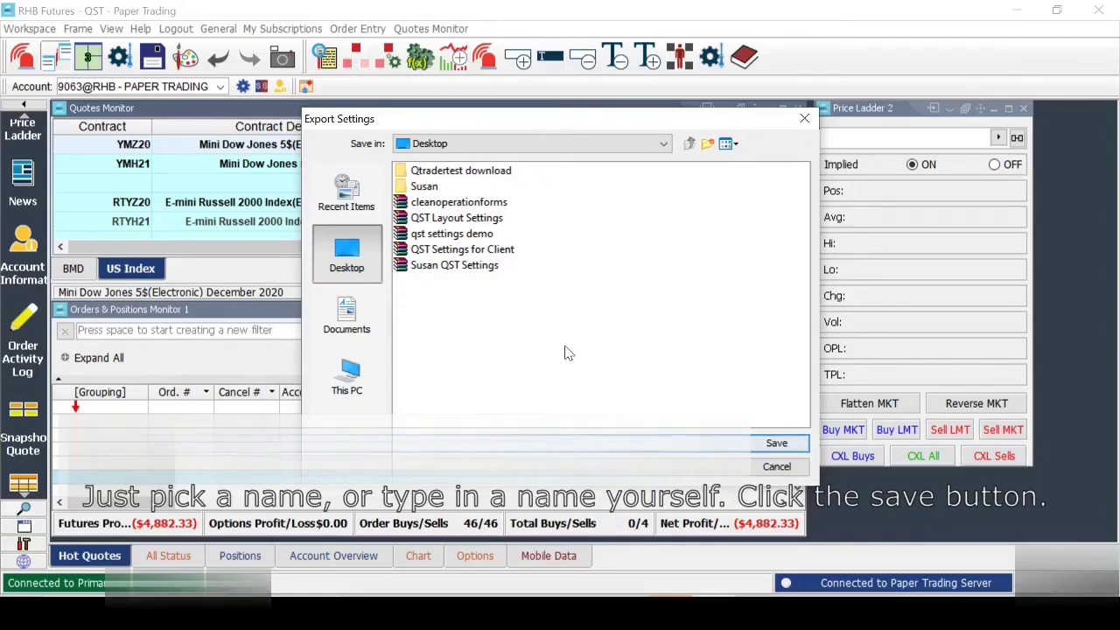
left_click(470, 238)
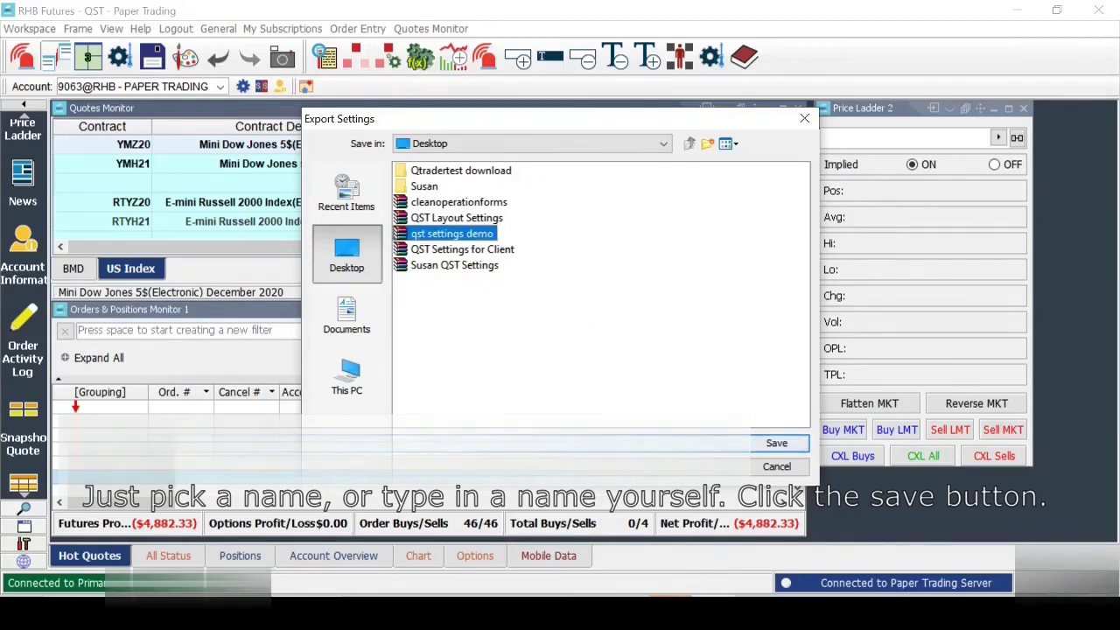
left_click(776, 443)
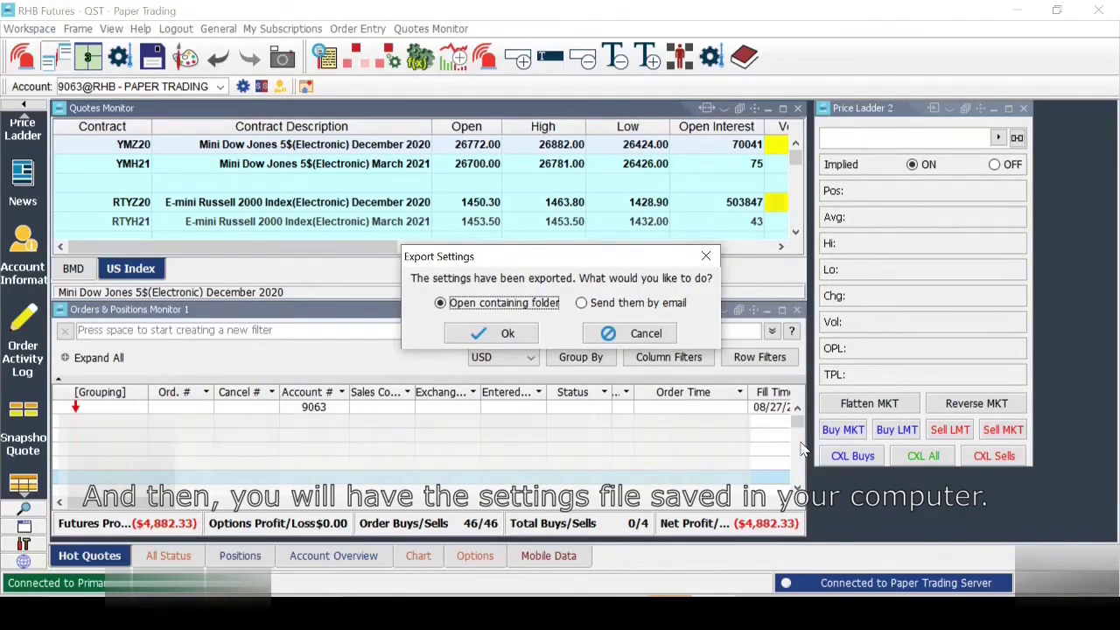
left_click(705, 257)
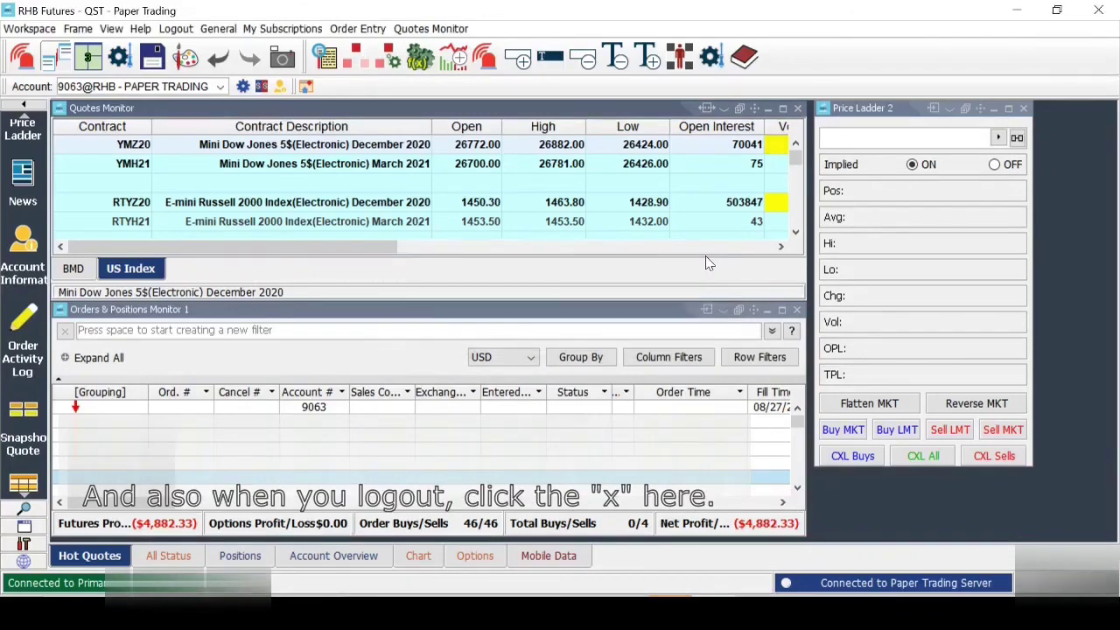
- Review the exit options for saving settings on the local harddrive and the server, and cancel the exit
left_click(1099, 12)
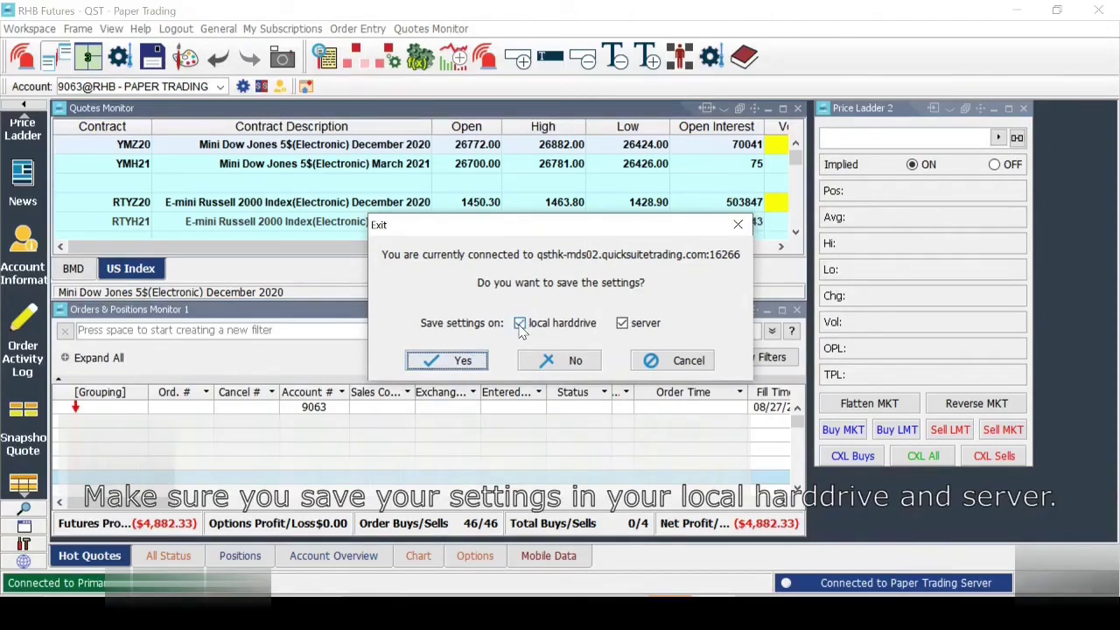
left_click(737, 227)
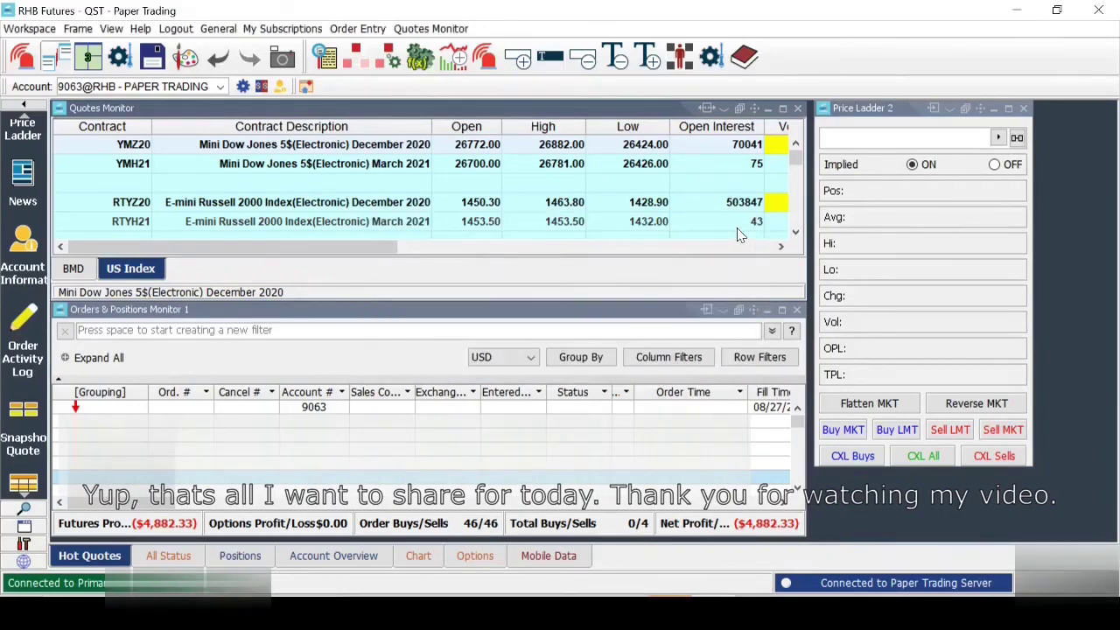